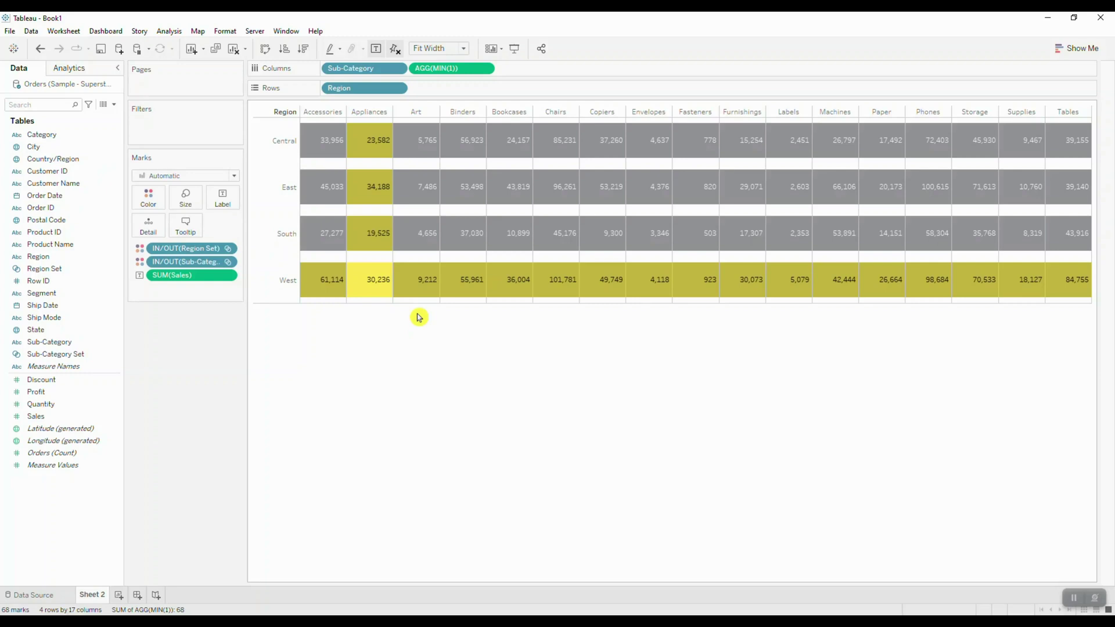
Test the Sheet 2 highlight on the South–Art, East–Appliances, East–Art and Central–Binders cells
{"action": "left_click", "coordinate": [426, 239]}
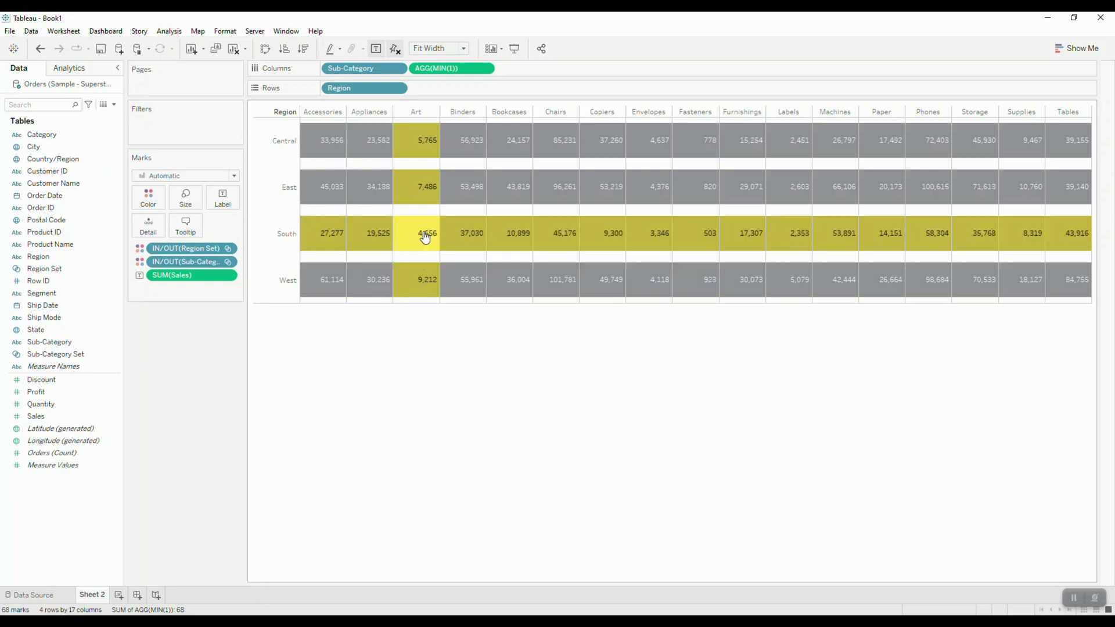
{"action": "left_click", "coordinate": [373, 188]}
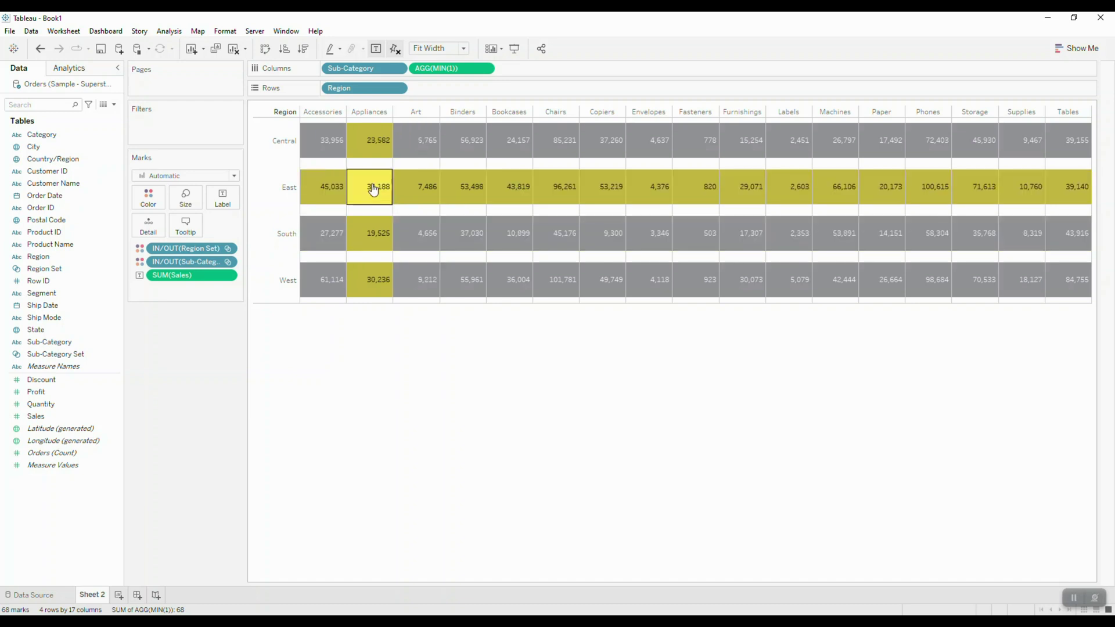
{"action": "left_click", "coordinate": [410, 186]}
{"action": "left_click", "coordinate": [477, 152]}
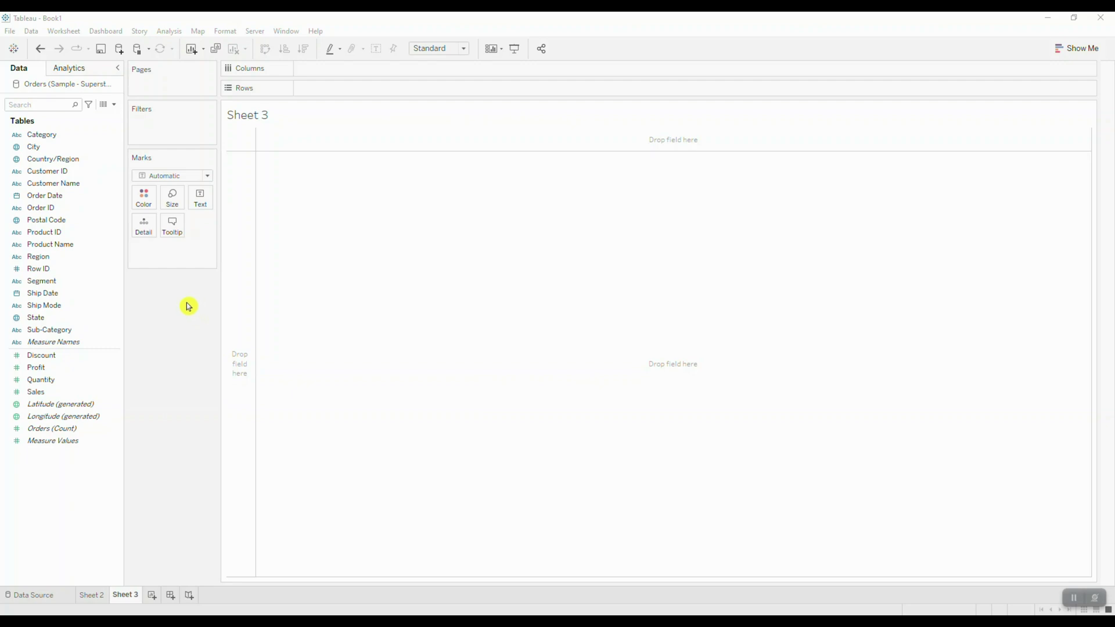
Put Region on Rows, Sub-Category on Columns and SUM(Sales) on Text
{"action": "left_click_drag", "start_coordinate": [58, 256], "coordinate": [366, 90]}
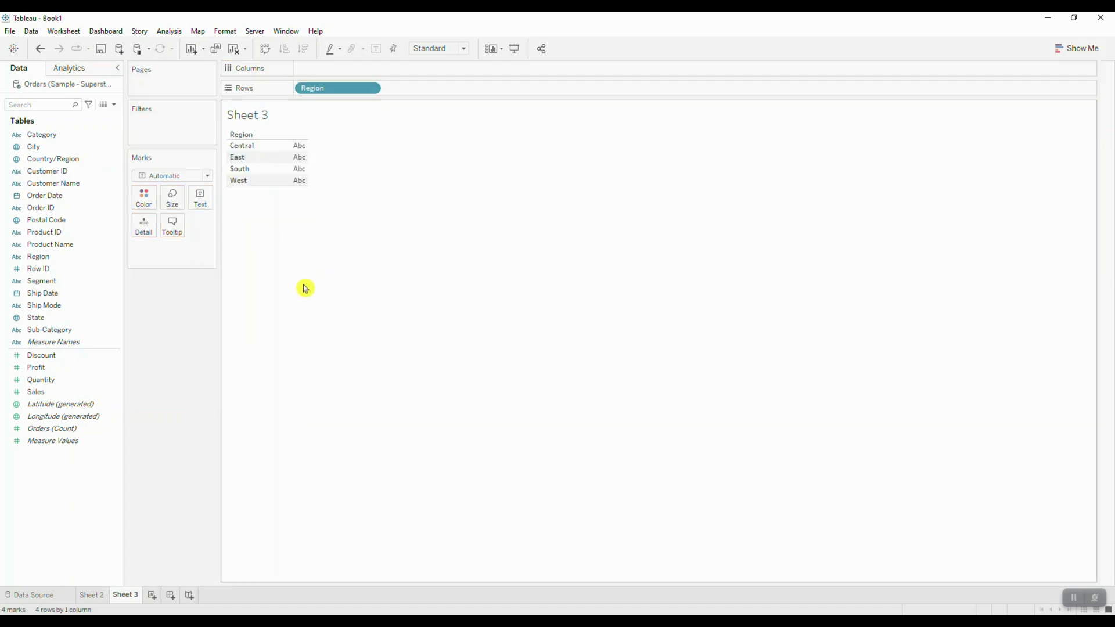
{"action": "left_click_drag", "start_coordinate": [58, 330], "coordinate": [349, 69]}
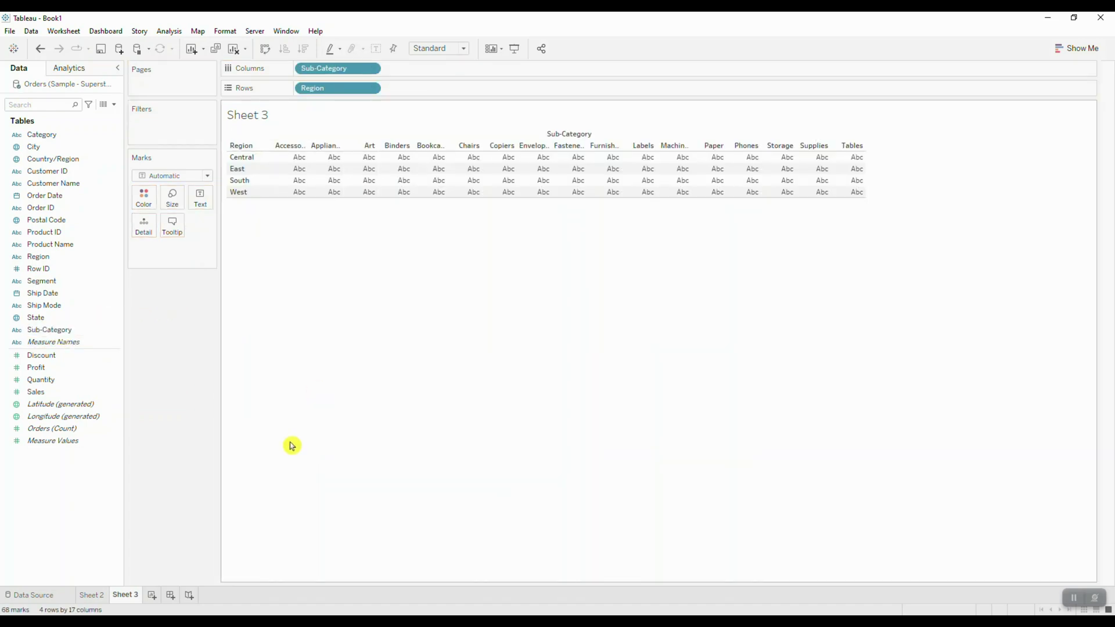
{"action": "left_click_drag", "start_coordinate": [58, 392], "coordinate": [199, 219]}
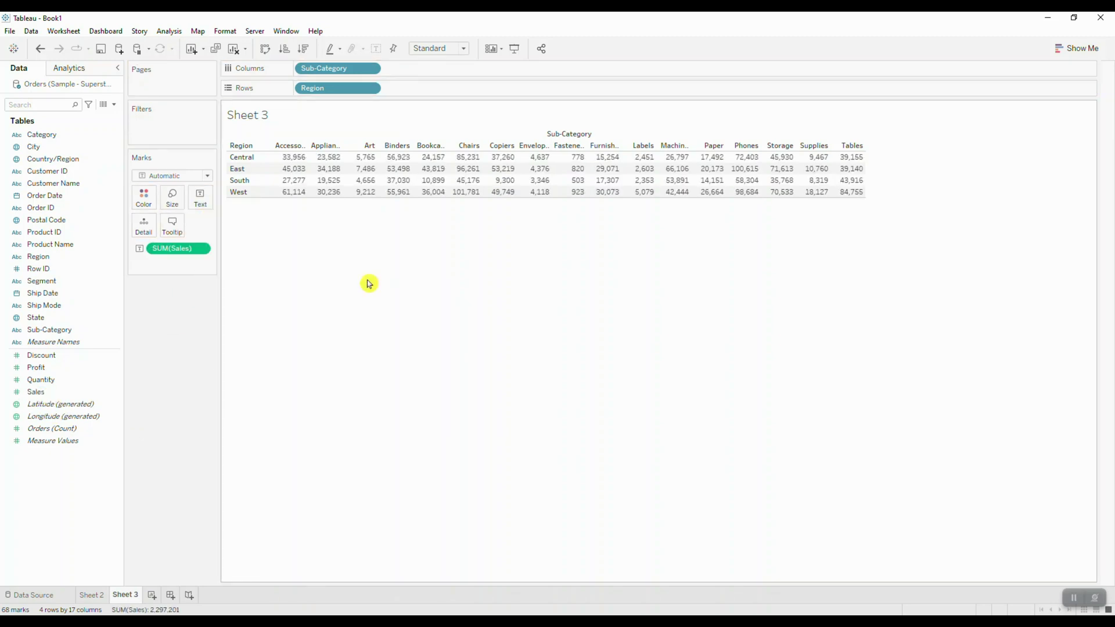
Fit the view to width and make the table rows taller
{"action": "left_click", "coordinate": [464, 50]}
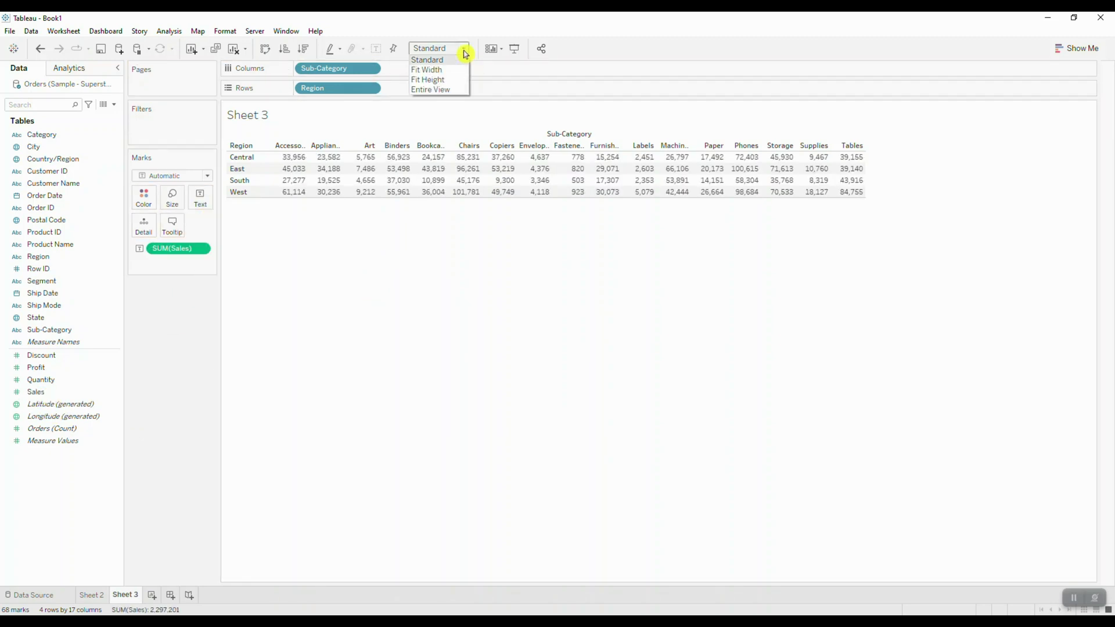
{"action": "left_click", "coordinate": [439, 70]}
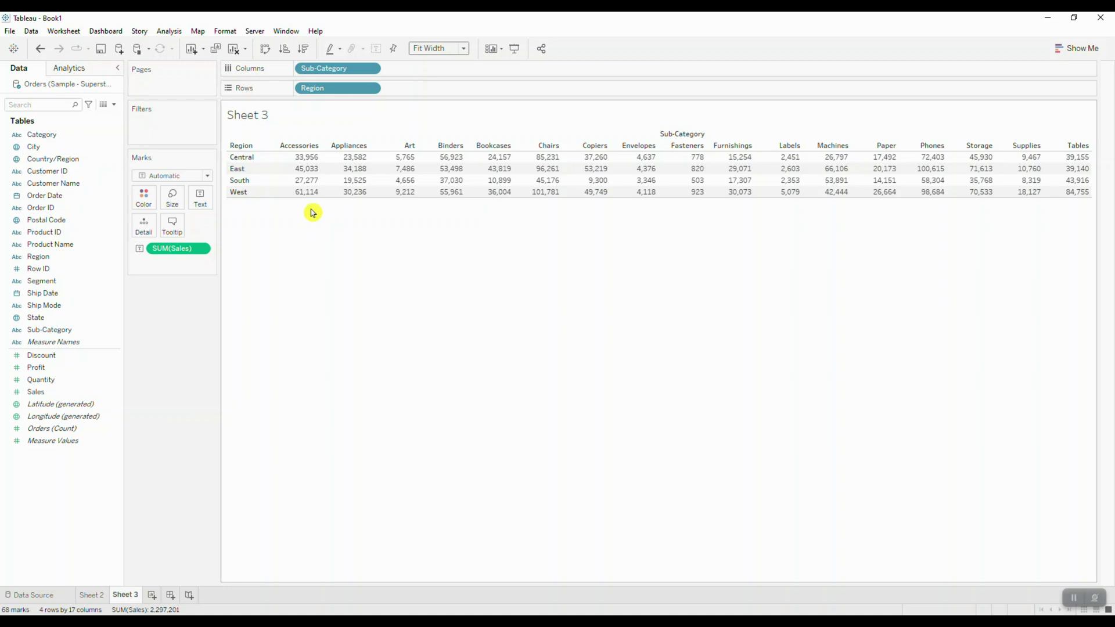
{"action": "key", "text": "ctrl+Up"}
{"action": "key", "text": "ctrl+Up"}
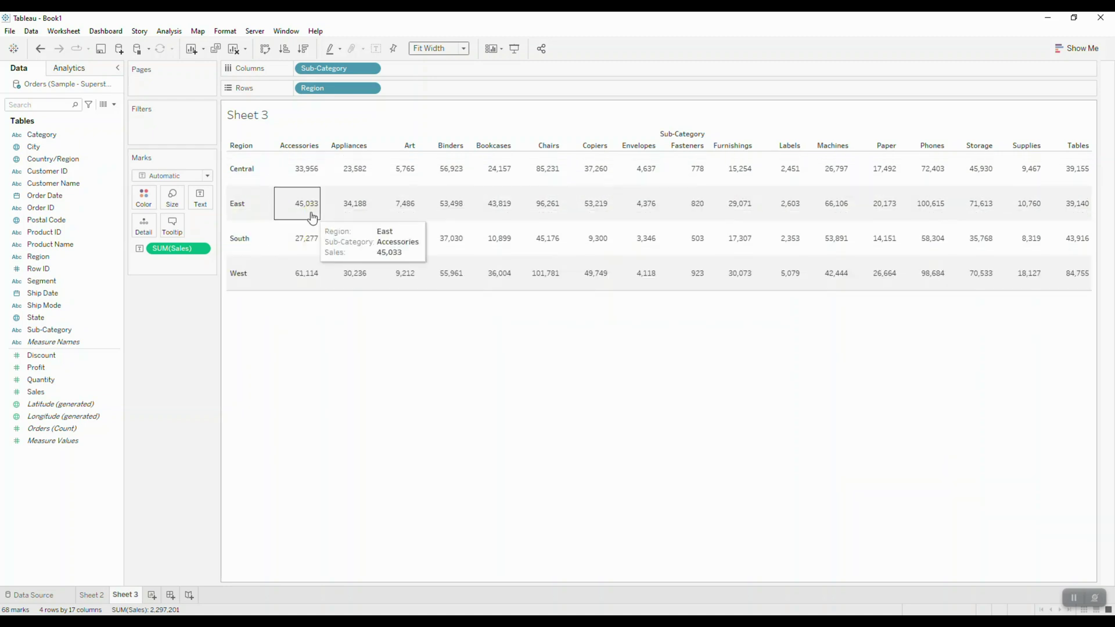
Add an ad-hoc MIN(1) calculation to Columns
{"action": "double_click", "coordinate": [430, 72]}
{"action": "type", "text": "MIN()"}
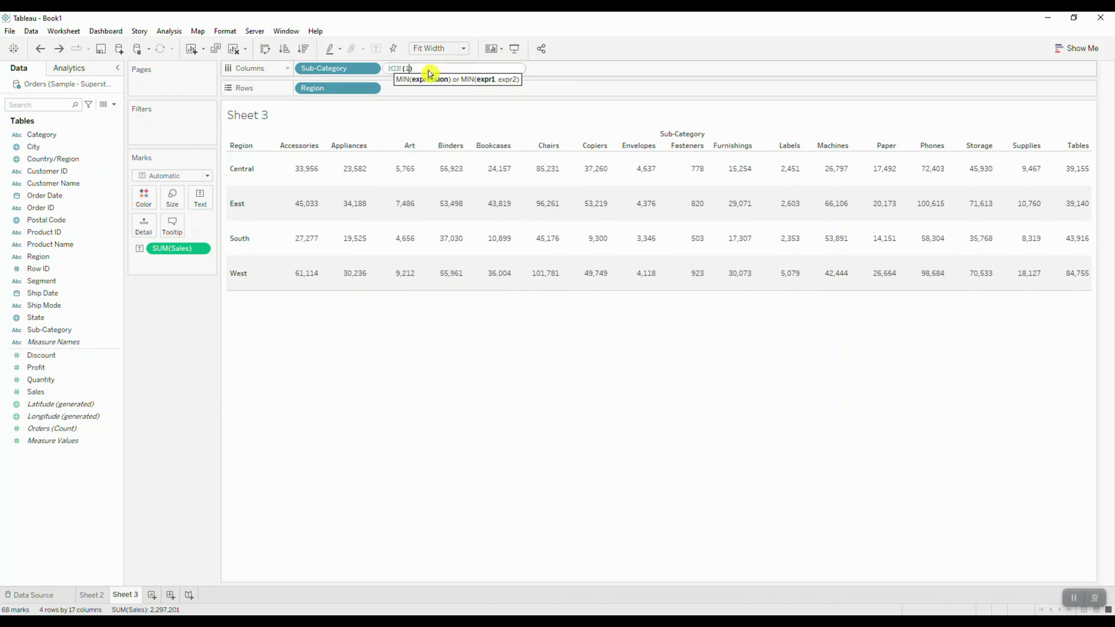
{"action": "key", "text": "Return"}
Fix the MIN(1) axis range to end at 1
{"action": "left_click", "coordinate": [289, 304]}
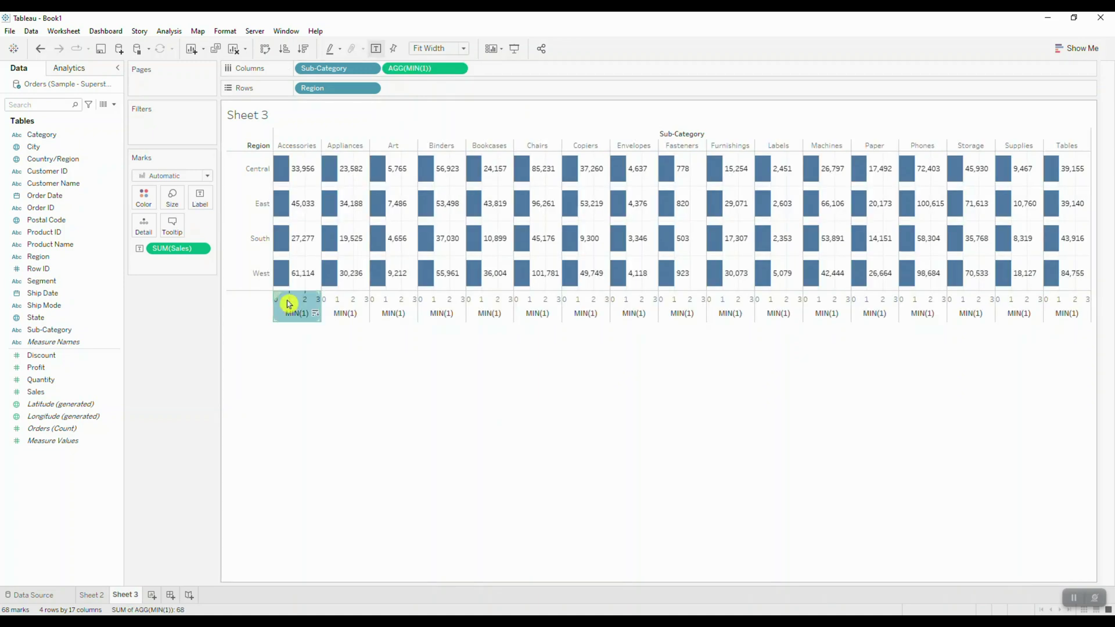
{"action": "right_click", "coordinate": [292, 304]}
{"action": "key", "text": "Escape"}
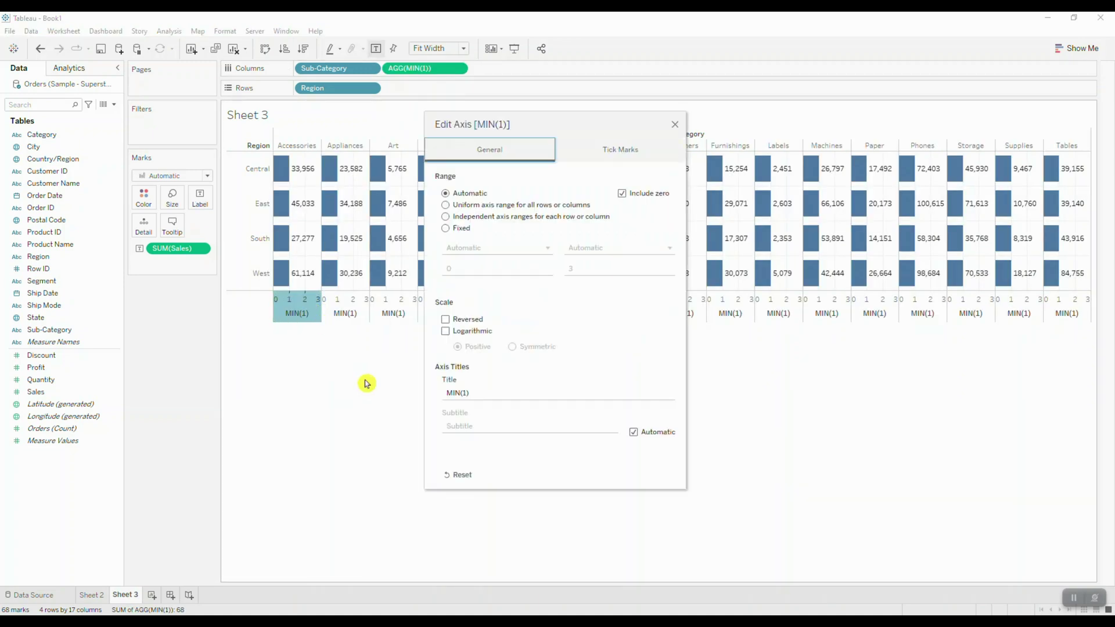
{"action": "left_click", "coordinate": [446, 229]}
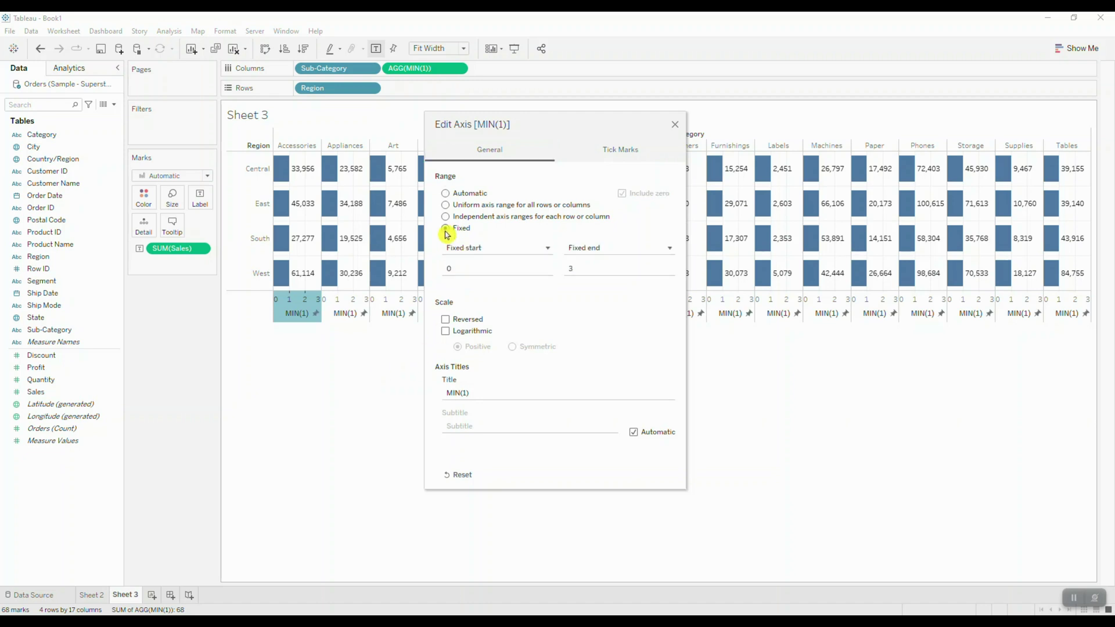
{"action": "left_click", "coordinate": [580, 268]}
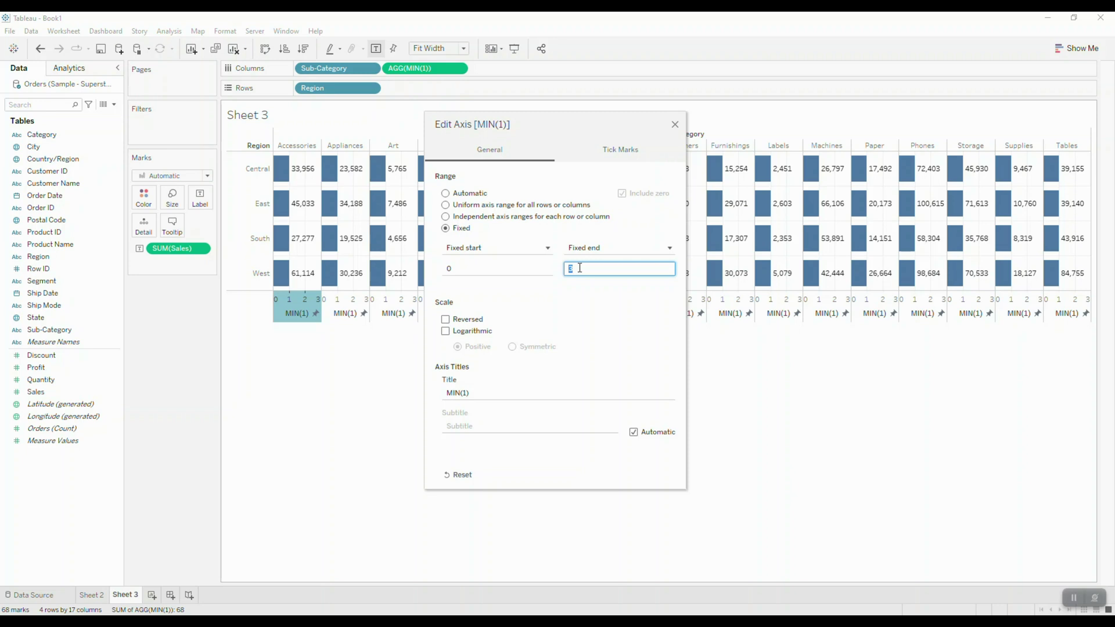
{"action": "type", "text": "1"}
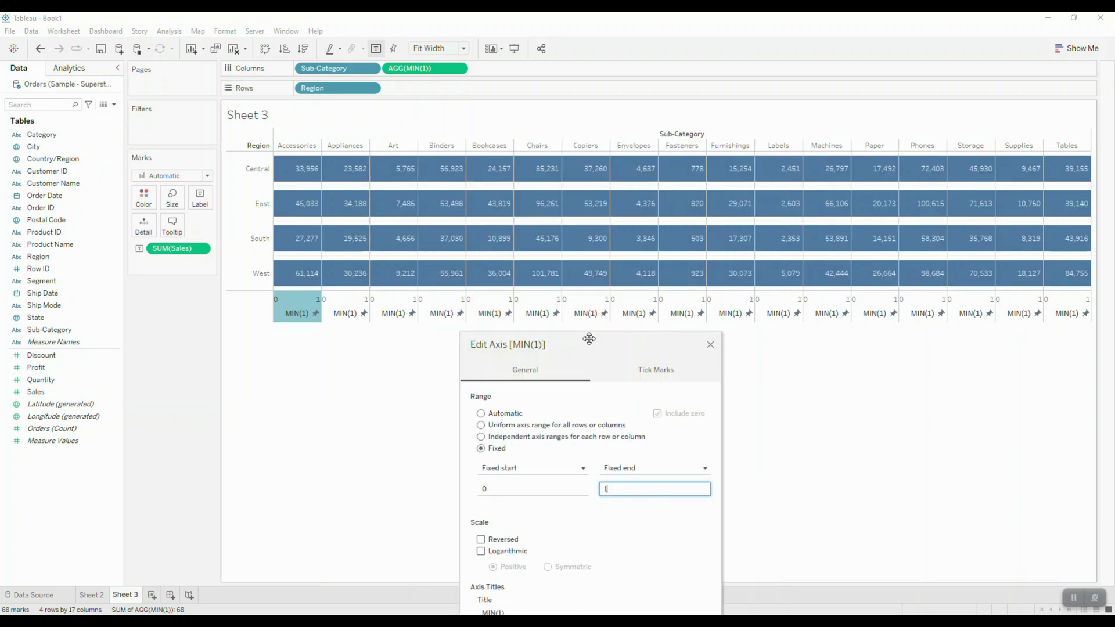
{"action": "left_click", "coordinate": [725, 194]}
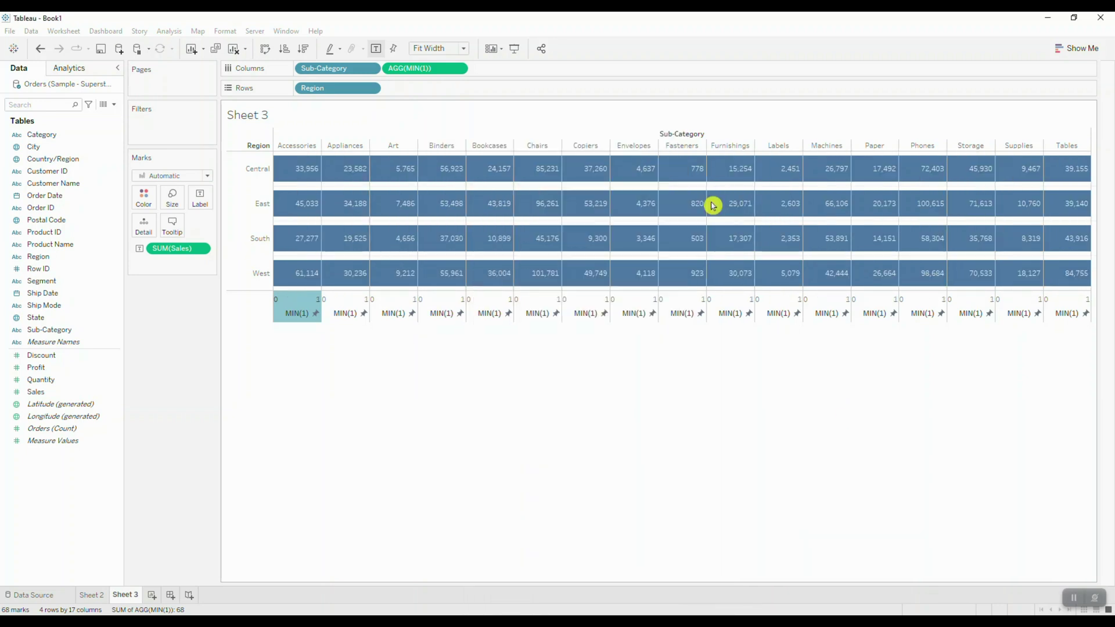
{"action": "right_click", "coordinate": [290, 308]}
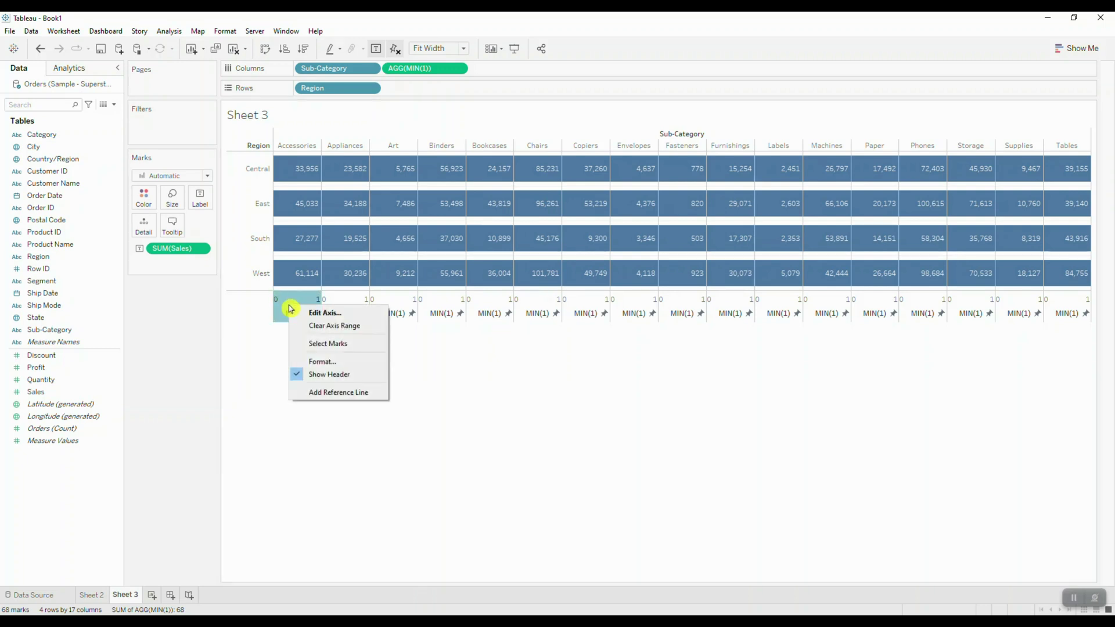
Hide the MIN(1) axis header and the Sub-Category field label for columns
{"action": "left_click", "coordinate": [348, 374]}
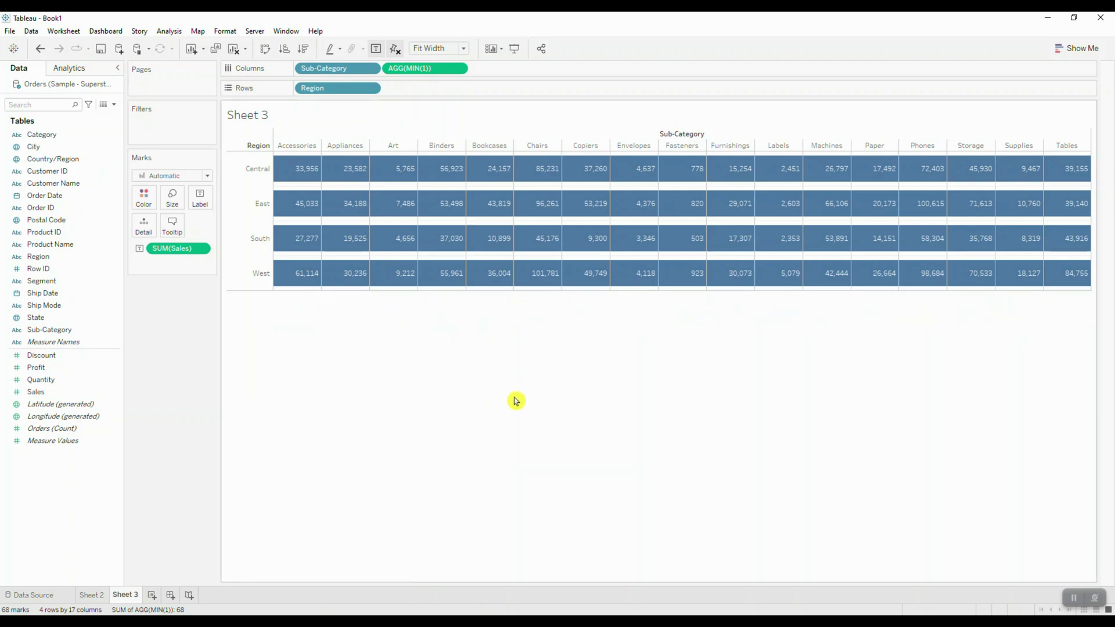
{"action": "right_click", "coordinate": [683, 137]}
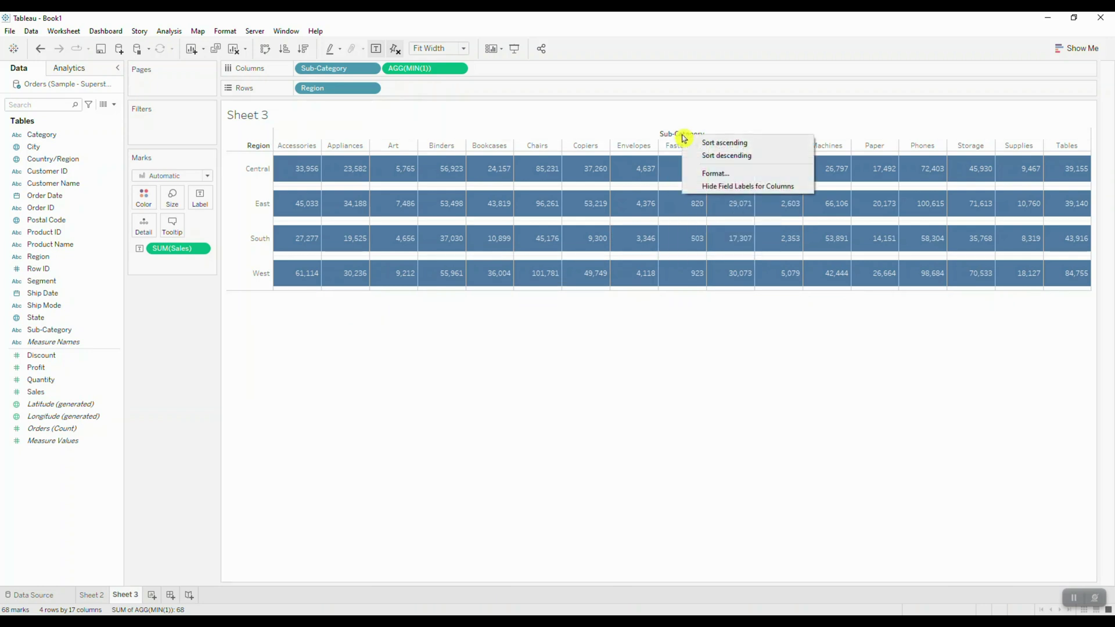
{"action": "left_click", "coordinate": [749, 186]}
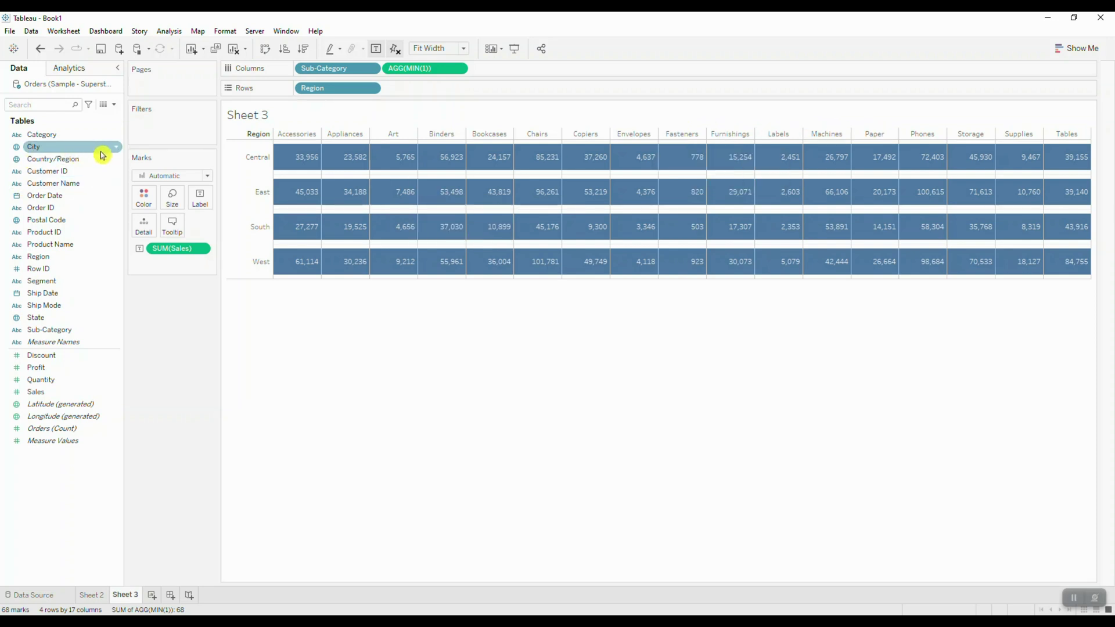
Create a Region Set from Region using all values
{"action": "right_click", "coordinate": [115, 258]}
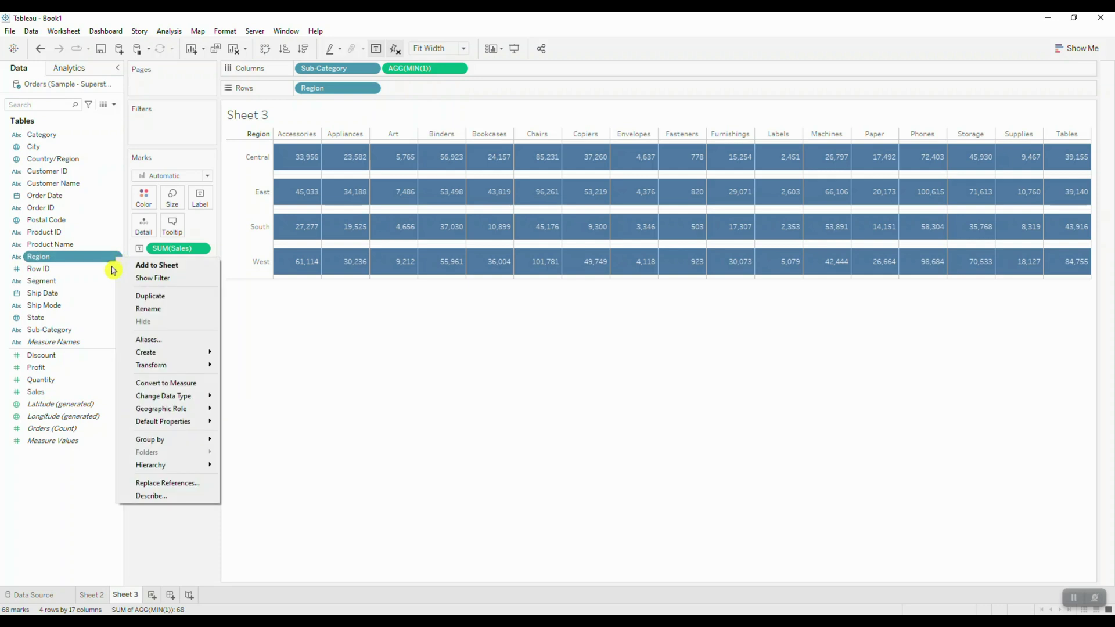
{"action": "mouse_move", "coordinate": [204, 354]}
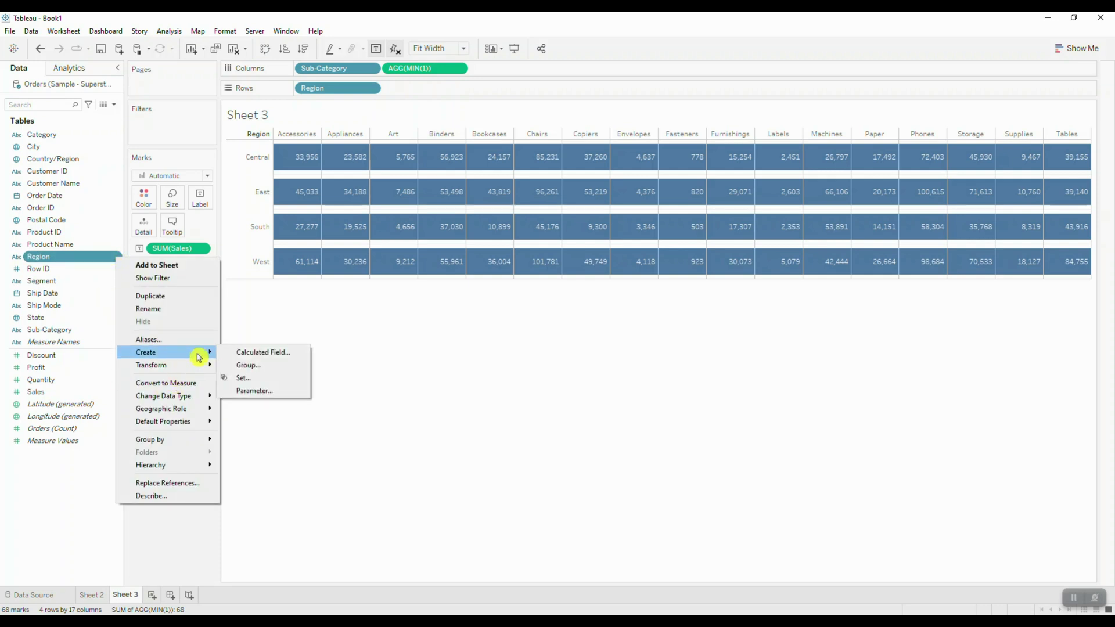
{"action": "left_click", "coordinate": [258, 378]}
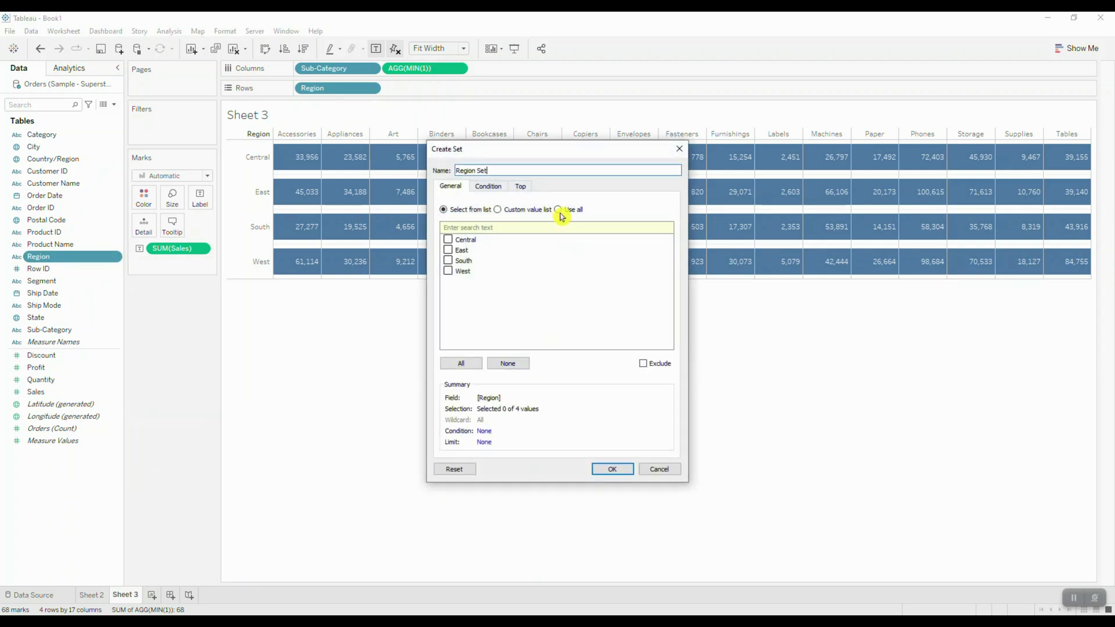
{"action": "left_click", "coordinate": [558, 210]}
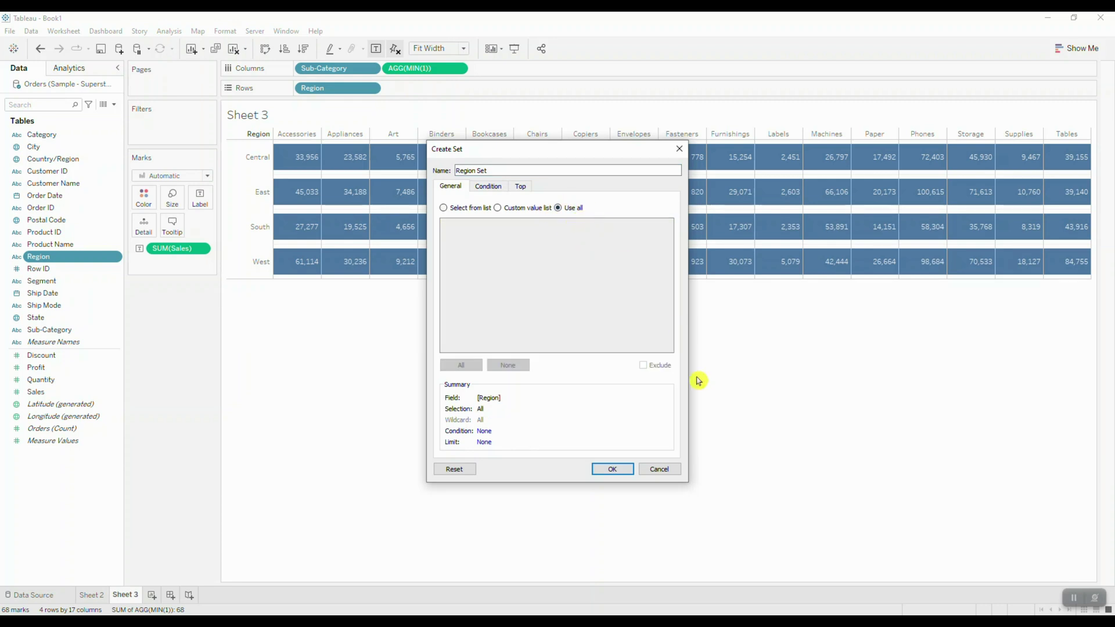
{"action": "left_click", "coordinate": [619, 469]}
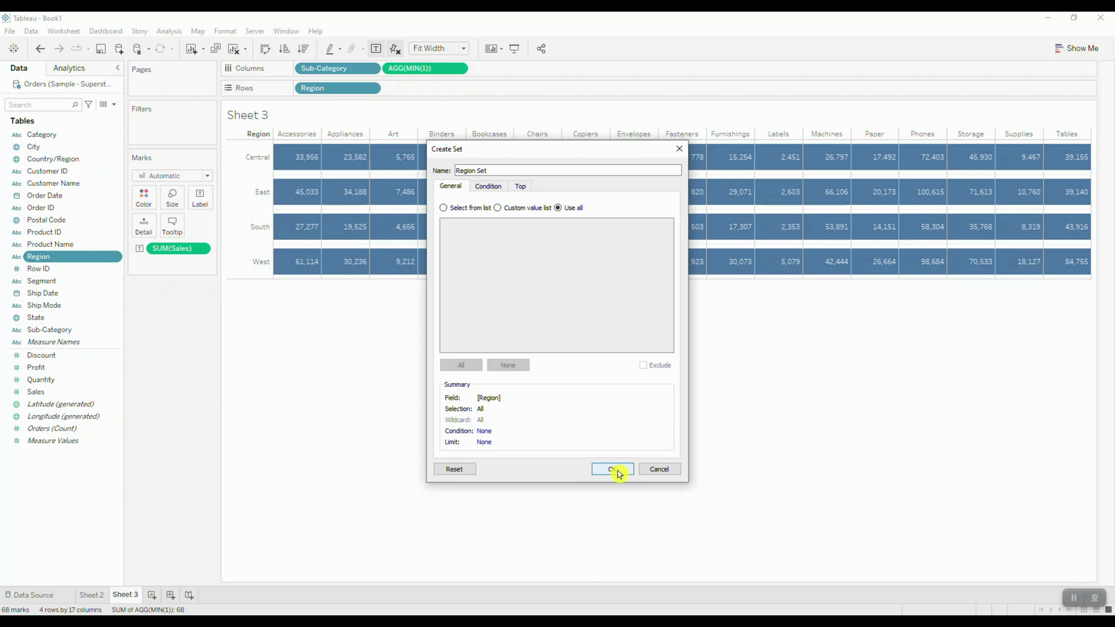
Create a Sub-Category Set from Sub-Category using all values
{"action": "left_click", "coordinate": [121, 346]}
{"action": "right_click", "coordinate": [121, 346]}
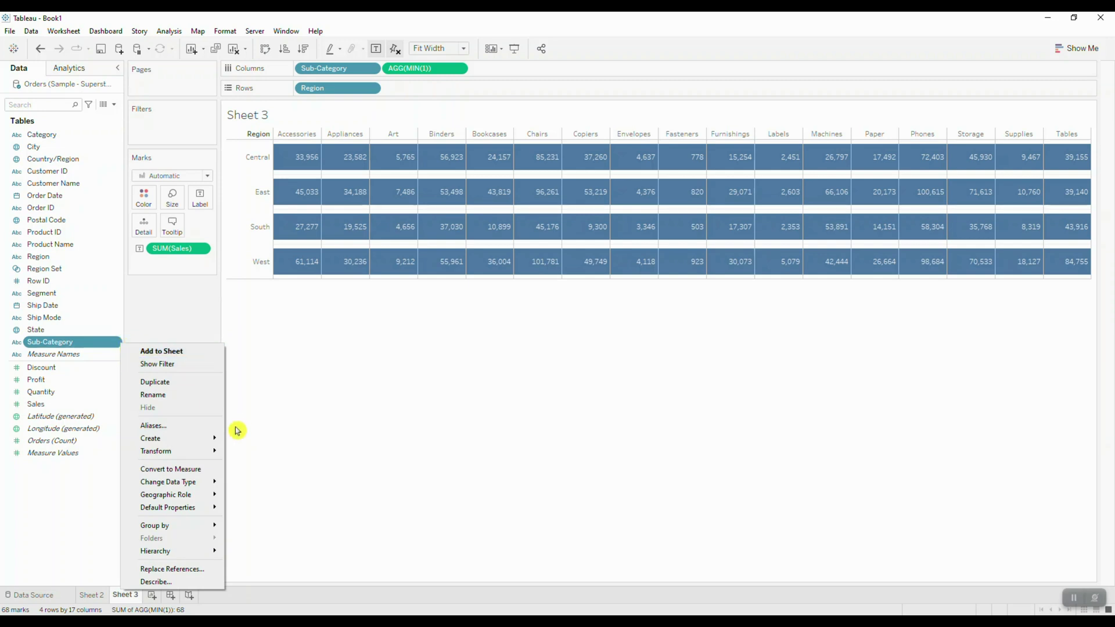
{"action": "mouse_move", "coordinate": [192, 439]}
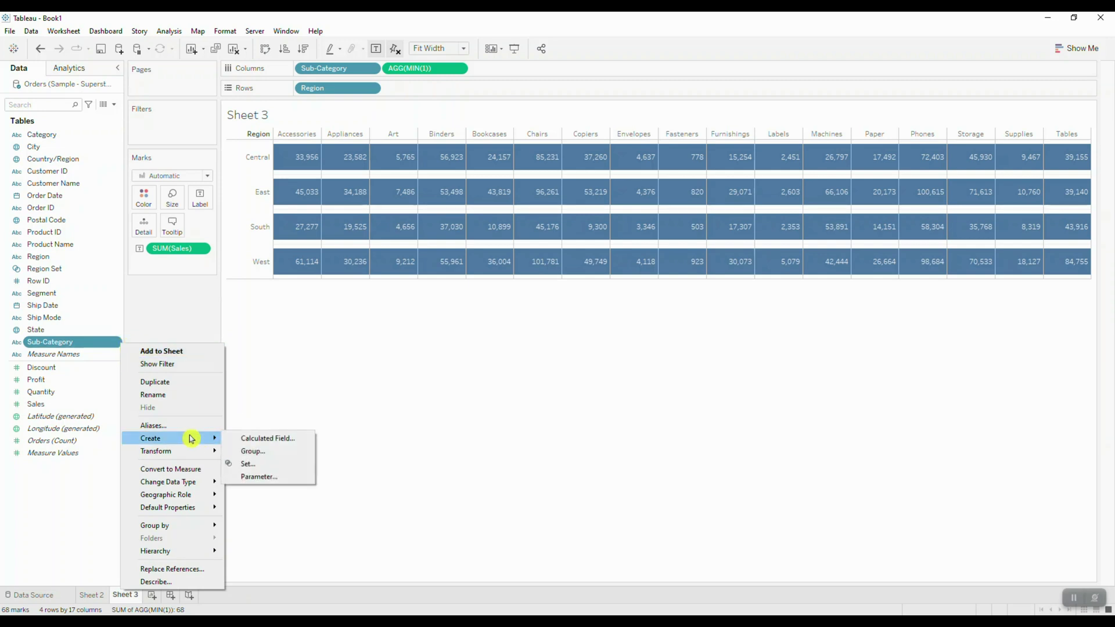
{"action": "left_click", "coordinate": [266, 464]}
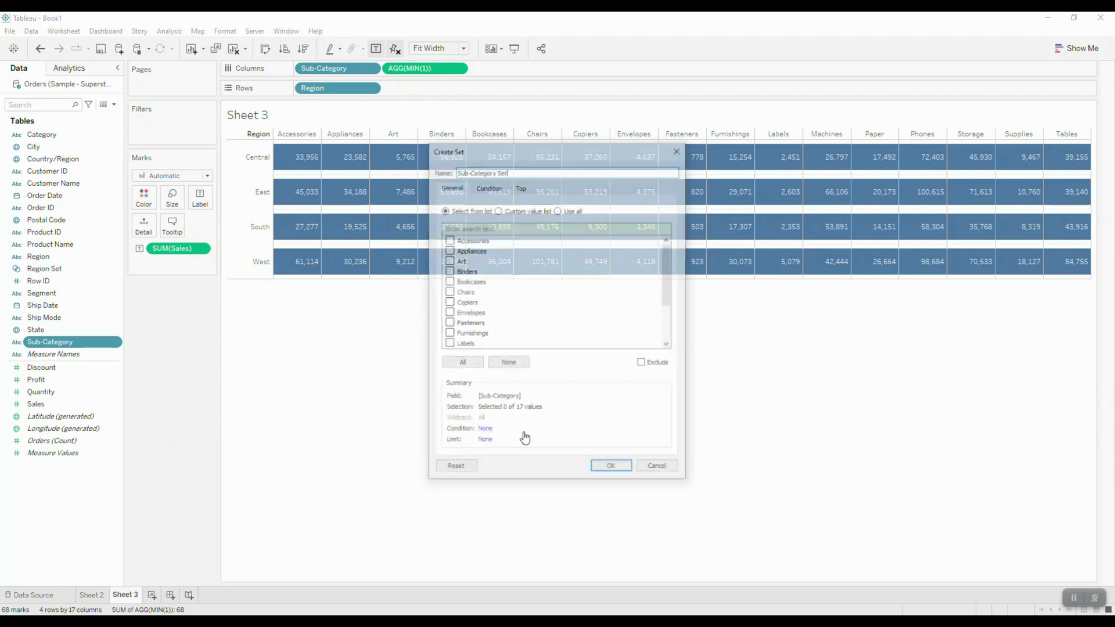
{"action": "left_click", "coordinate": [559, 208]}
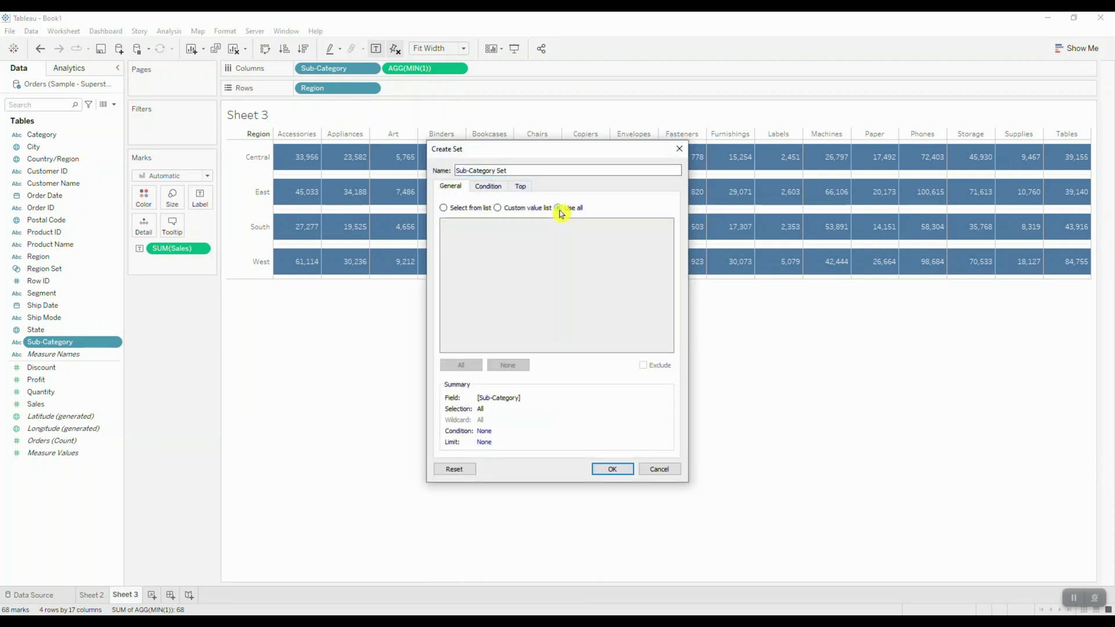
{"action": "left_click", "coordinate": [611, 470]}
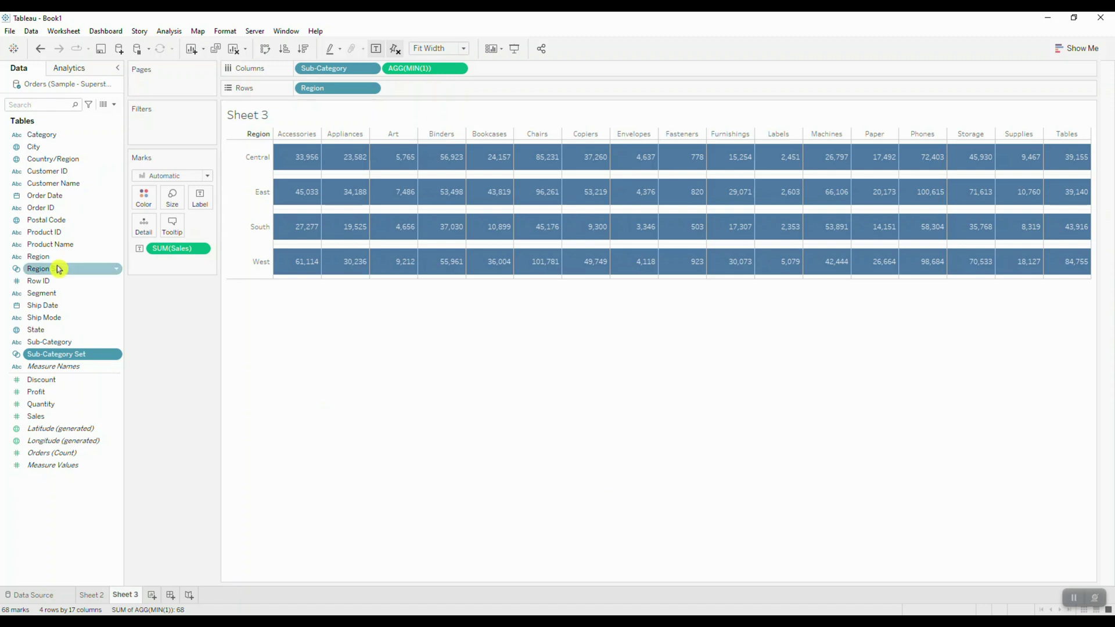
Colour the marks by Region Set and Sub-Category Set
{"action": "left_click", "coordinate": [76, 270]}
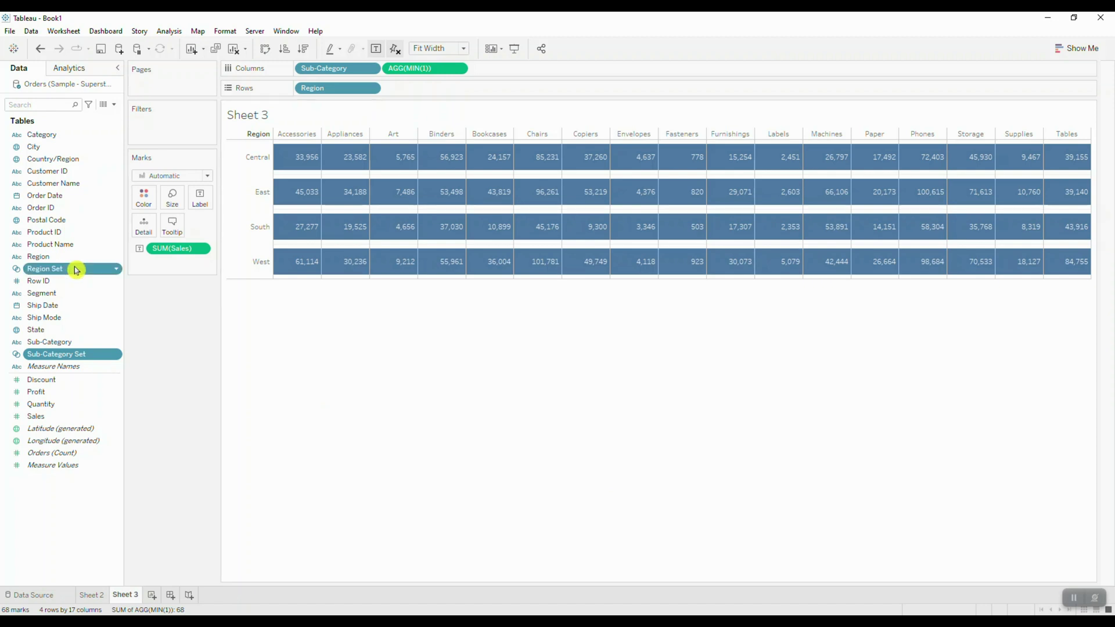
{"action": "left_click_drag", "start_coordinate": [76, 270], "coordinate": [145, 199]}
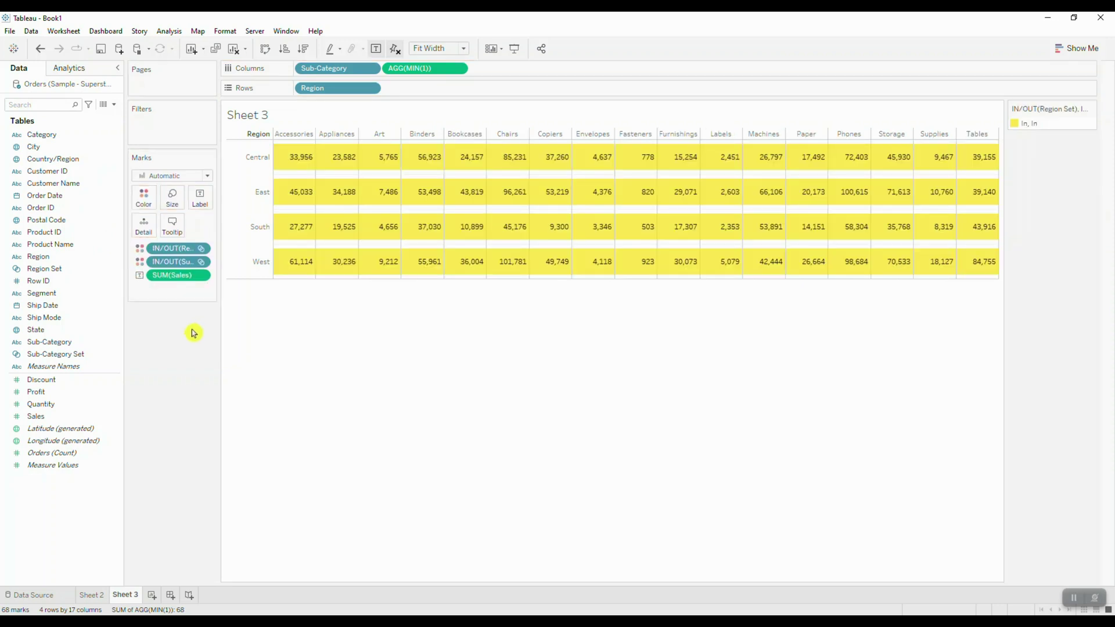
{"action": "left_click_drag", "start_coordinate": [219, 228], "coordinate": [249, 239]}
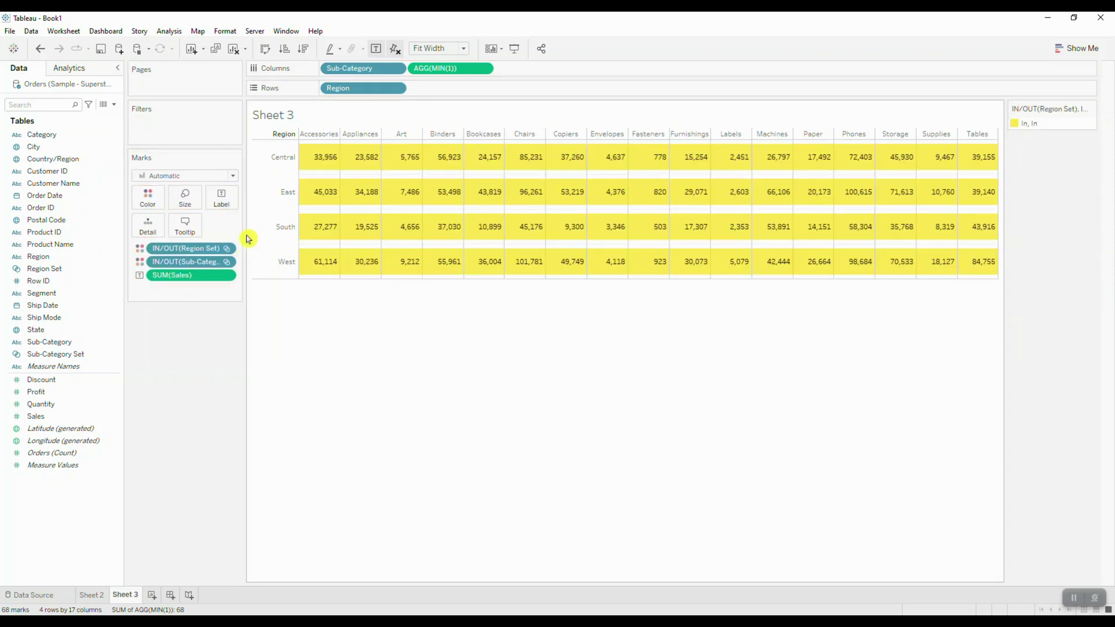
Add a Change Set Values action named Region Set Action
{"action": "left_click", "coordinate": [67, 32]}
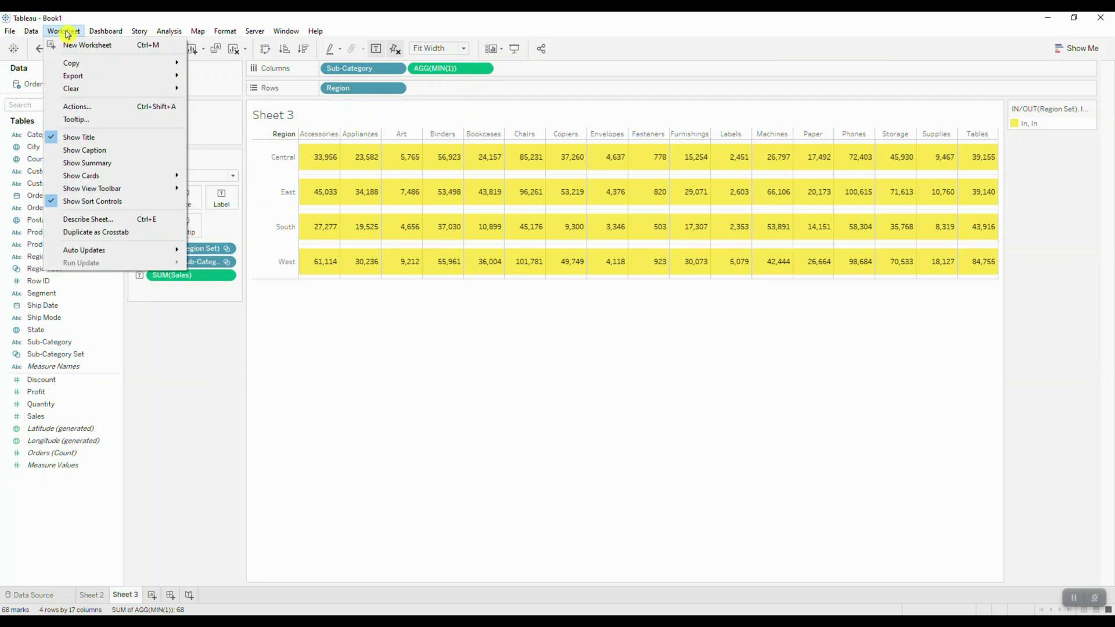
{"action": "left_click", "coordinate": [108, 113]}
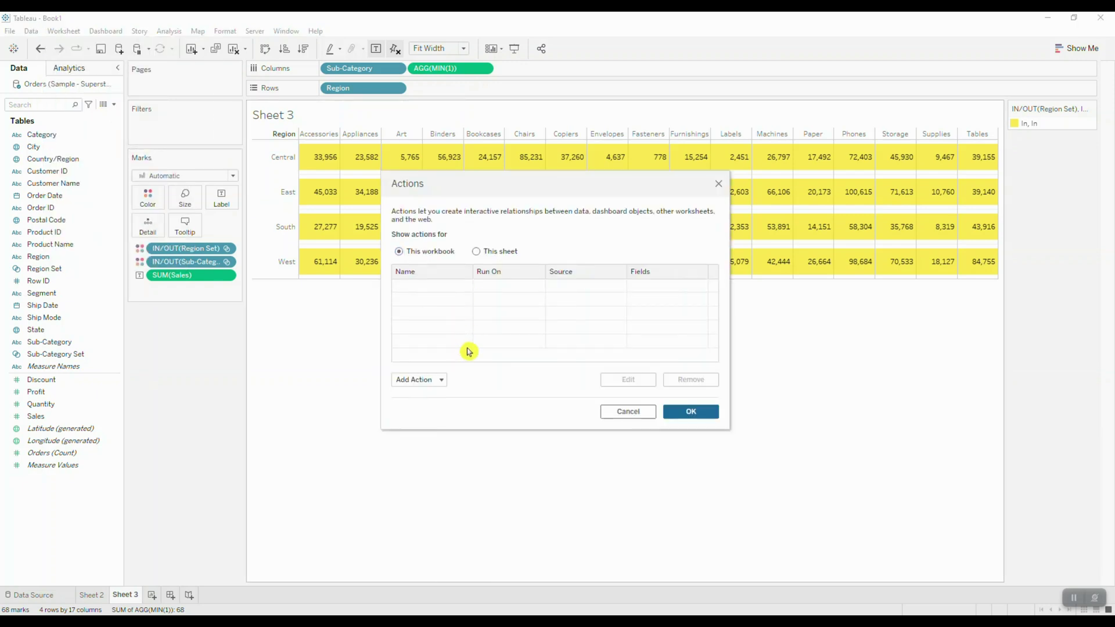
{"action": "left_click", "coordinate": [441, 385]}
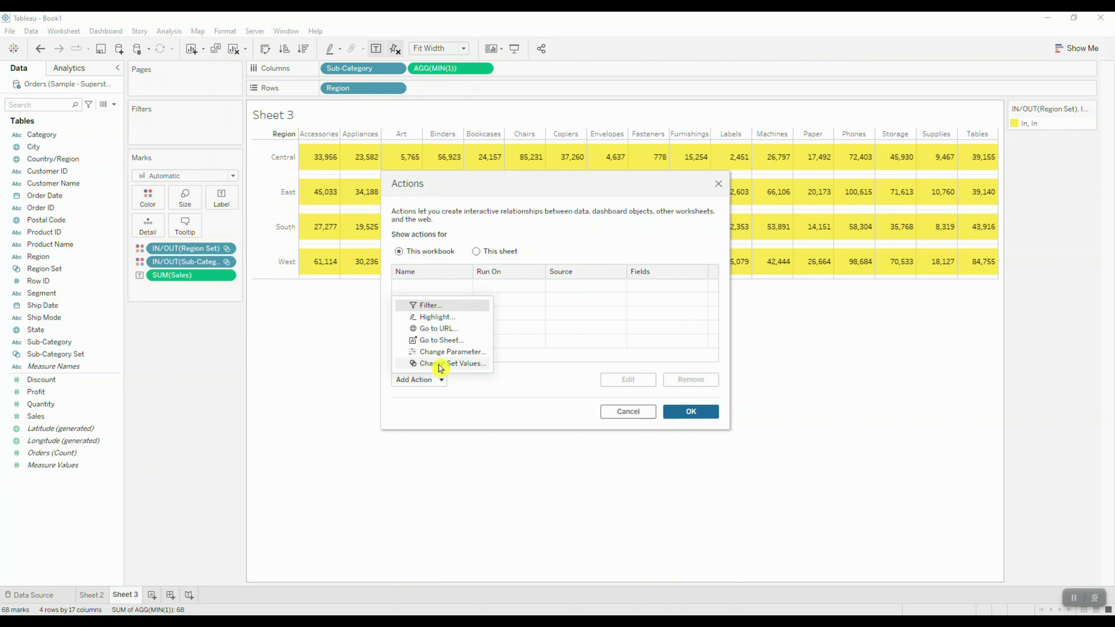
{"action": "left_click", "coordinate": [440, 364]}
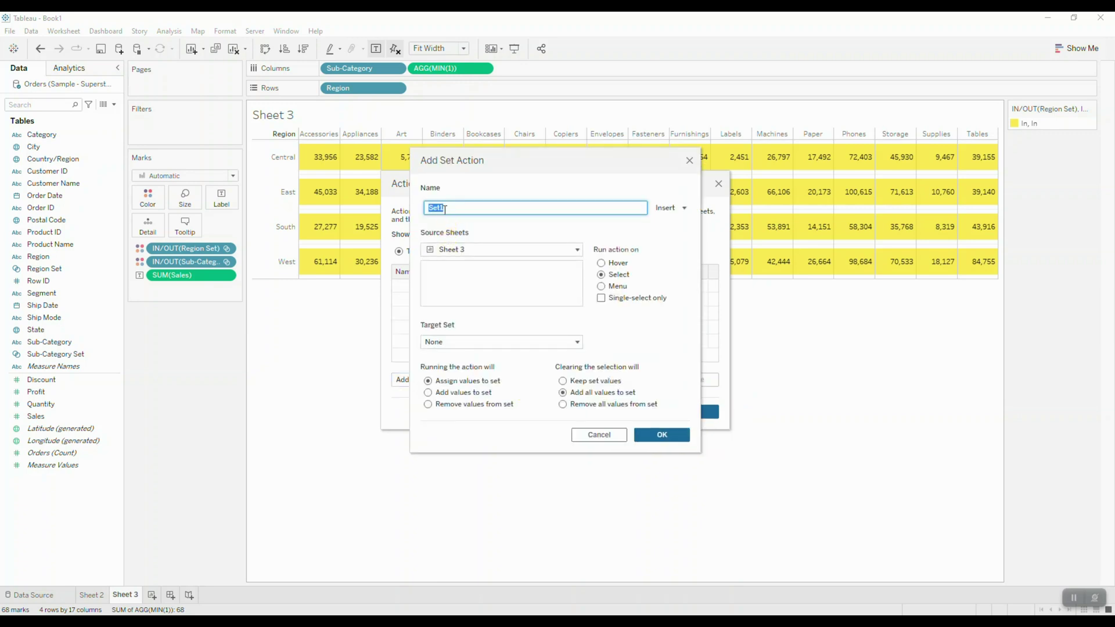
{"action": "key", "text": "BackSpace"}
{"action": "type", "text": "Region"}
Make Region Set Action run on hover, target Region Set, and keep set values
{"action": "left_click", "coordinate": [602, 263]}
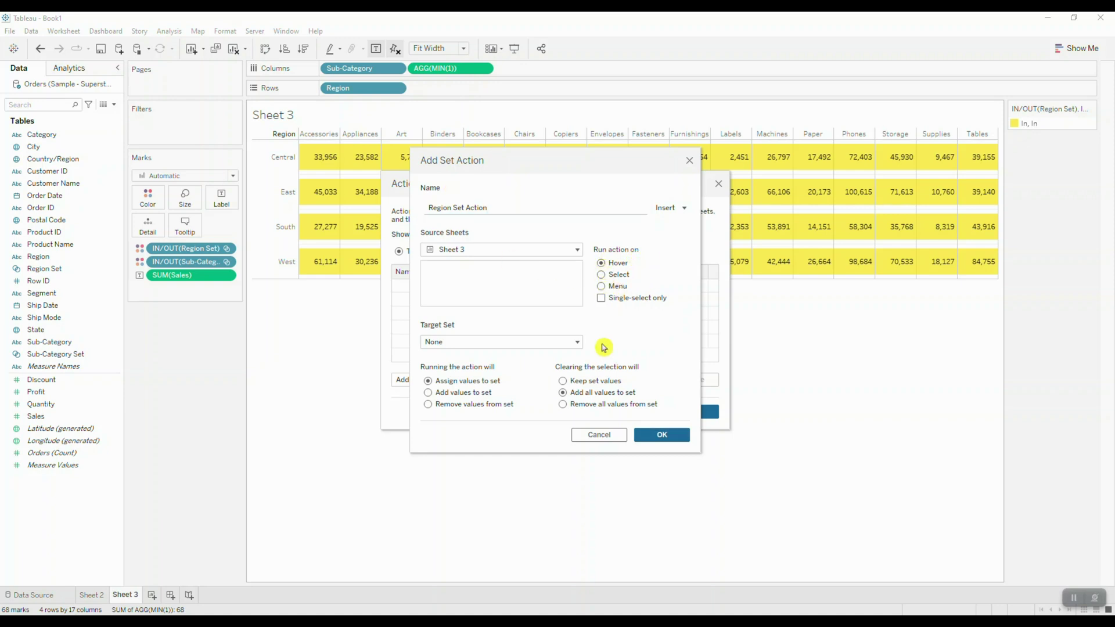
{"action": "left_click", "coordinate": [481, 343]}
{"action": "mouse_move", "coordinate": [484, 375]}
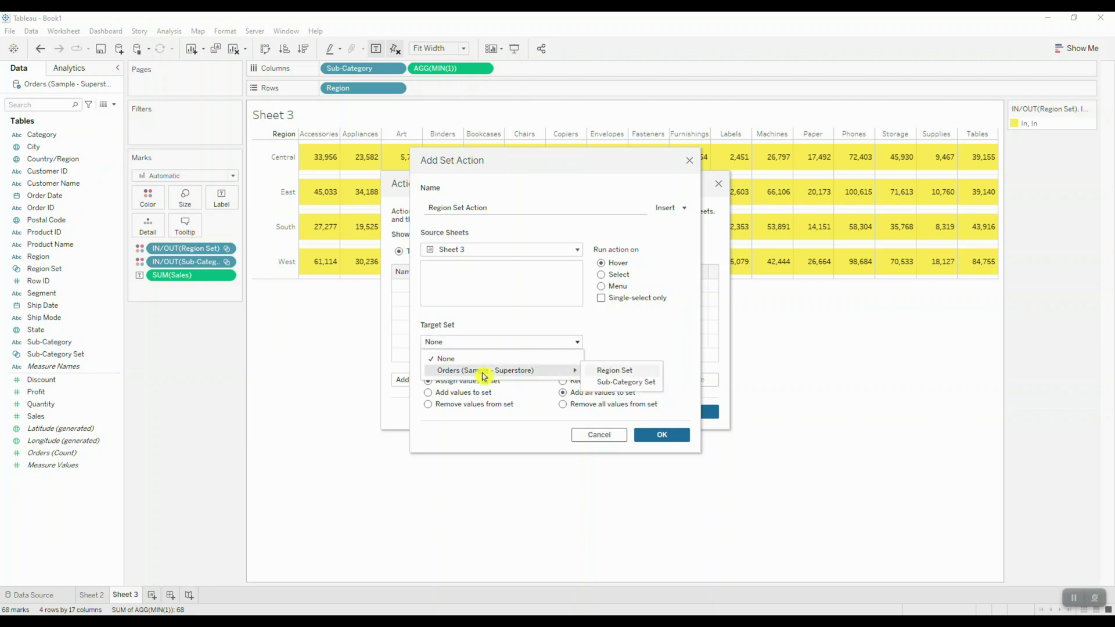
{"action": "left_click", "coordinate": [617, 372]}
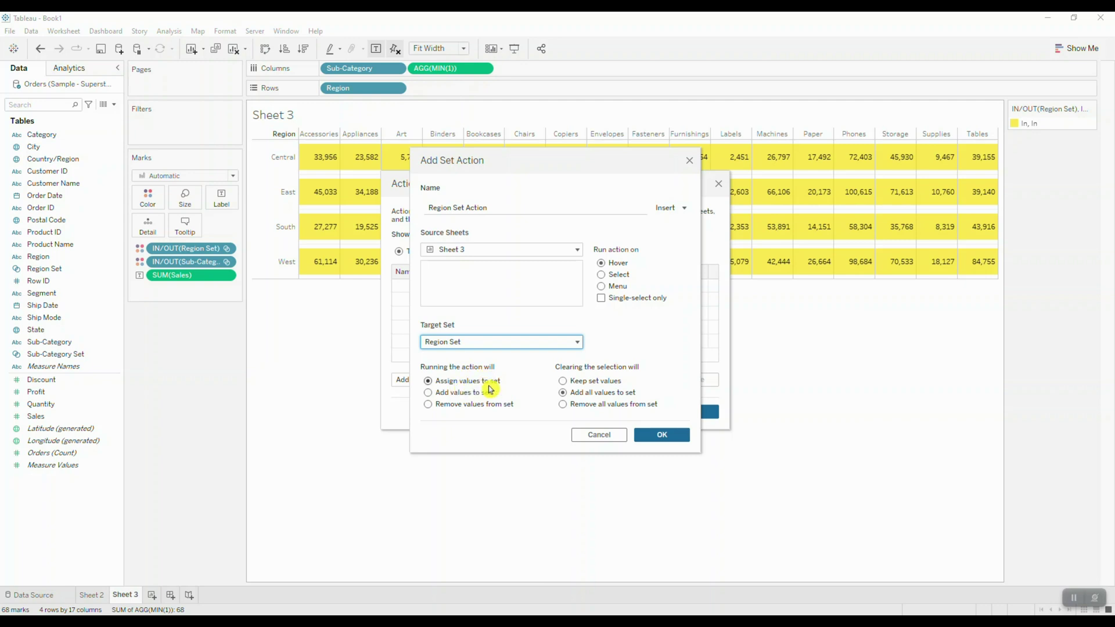
{"action": "left_click", "coordinate": [563, 381]}
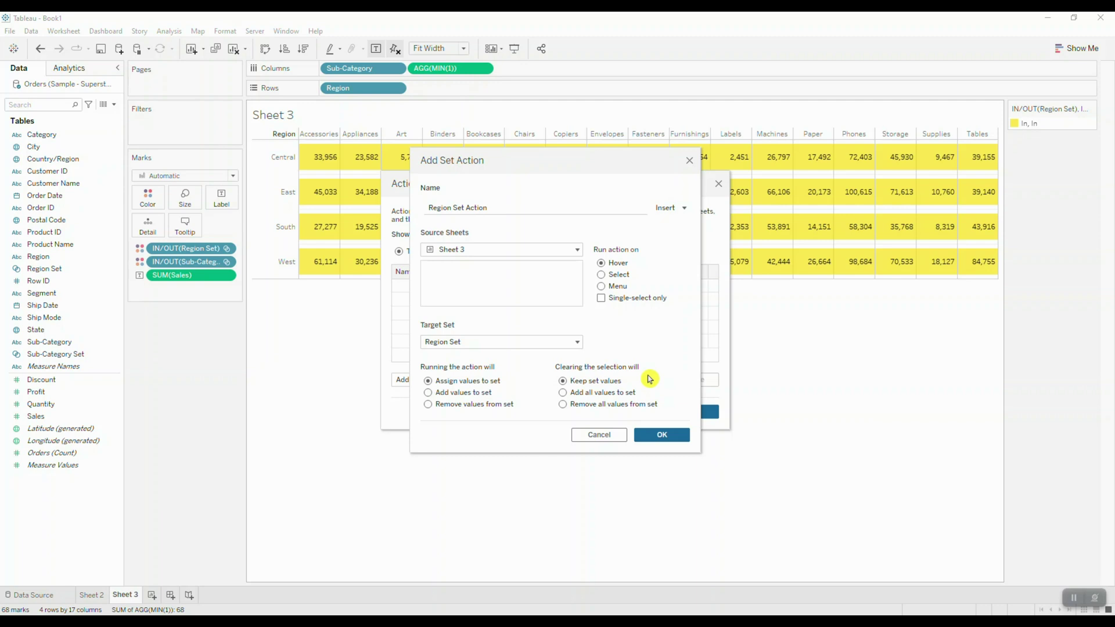
{"action": "left_click", "coordinate": [666, 435]}
Add SubCat Set Action on hover, targeting Sub-Category Set and keeping set values
{"action": "left_click", "coordinate": [440, 381]}
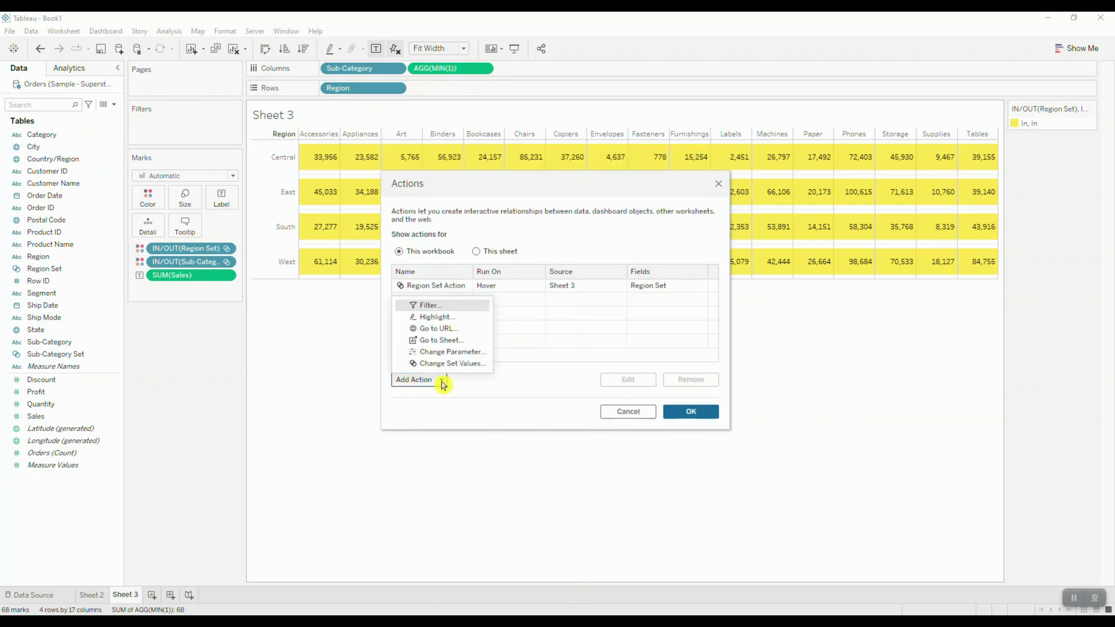
{"action": "left_click", "coordinate": [441, 366]}
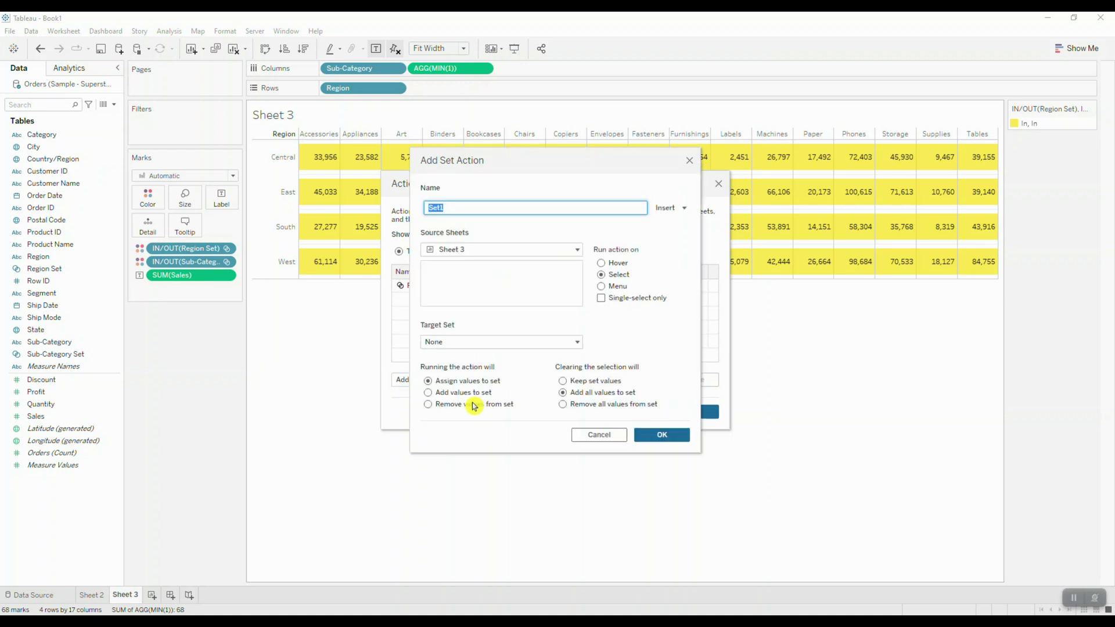
{"action": "type", "text": "SubCat"}
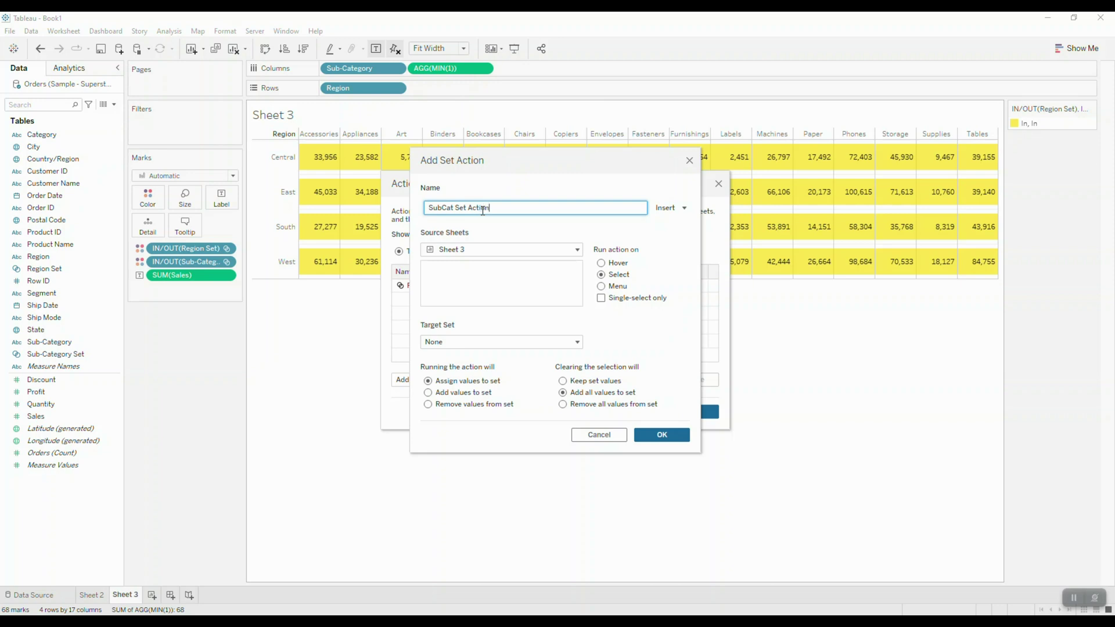
{"action": "left_click", "coordinate": [601, 276]}
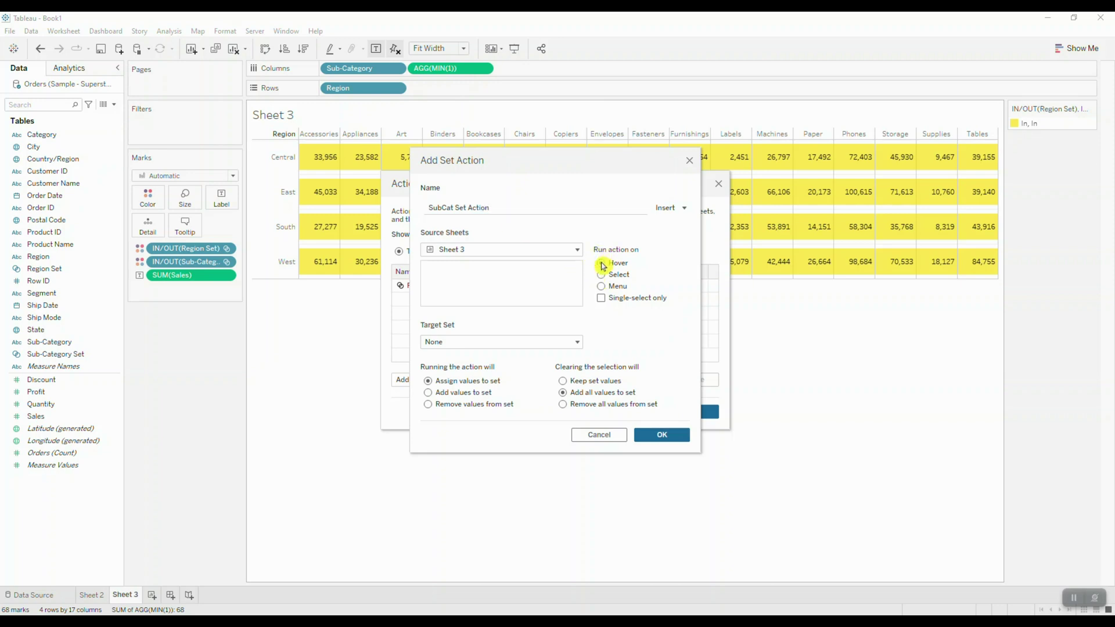
{"action": "left_click", "coordinate": [601, 263]}
{"action": "left_click", "coordinate": [469, 344]}
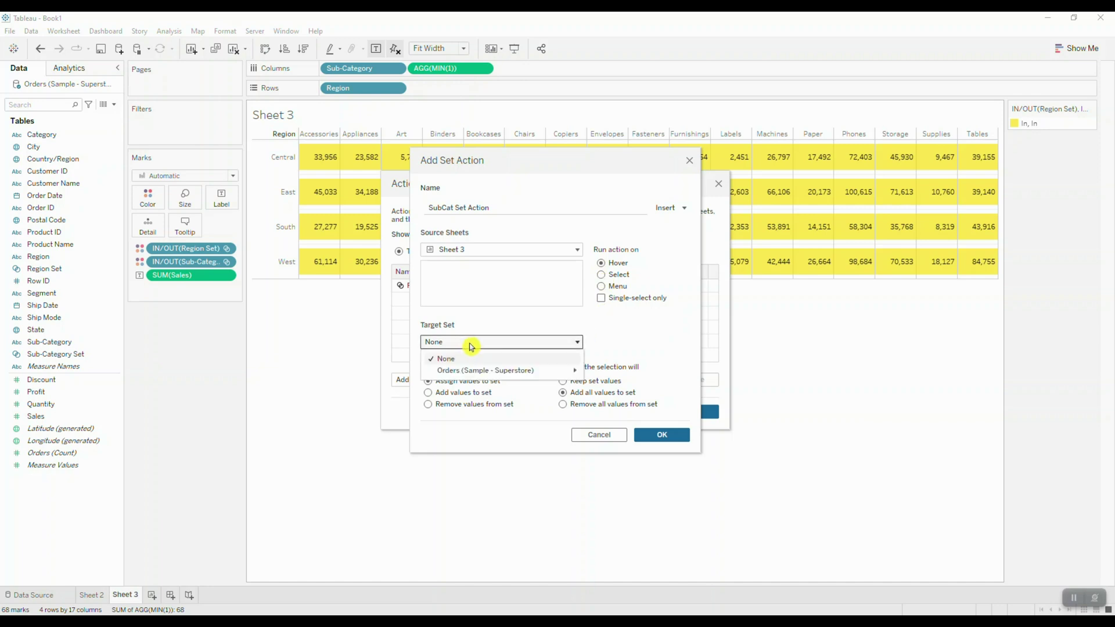
{"action": "mouse_move", "coordinate": [485, 370]}
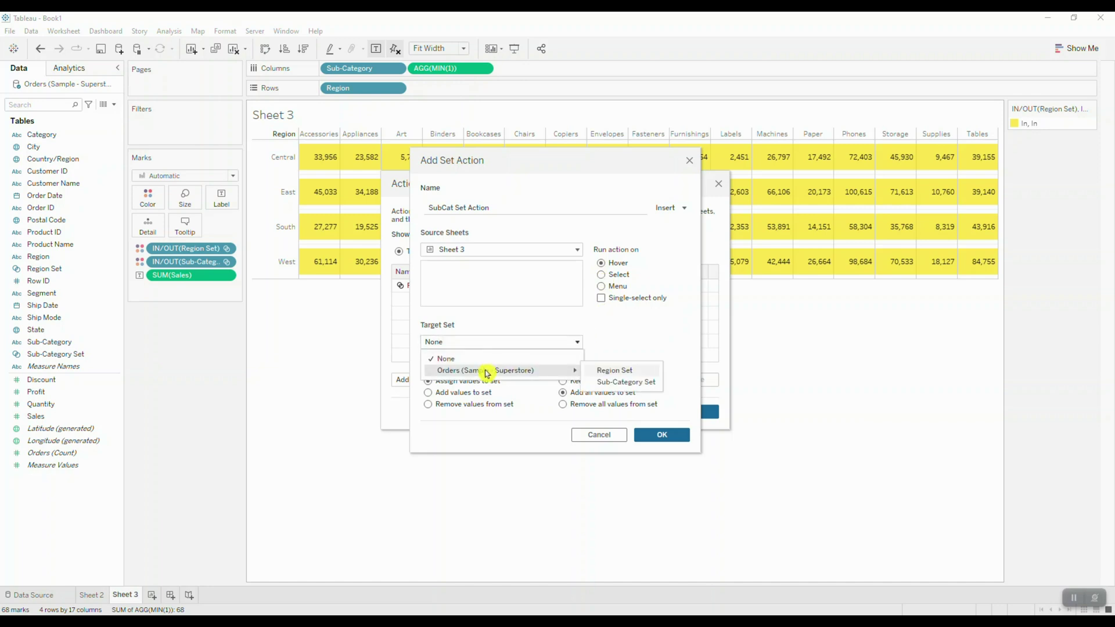
{"action": "left_click", "coordinate": [600, 383]}
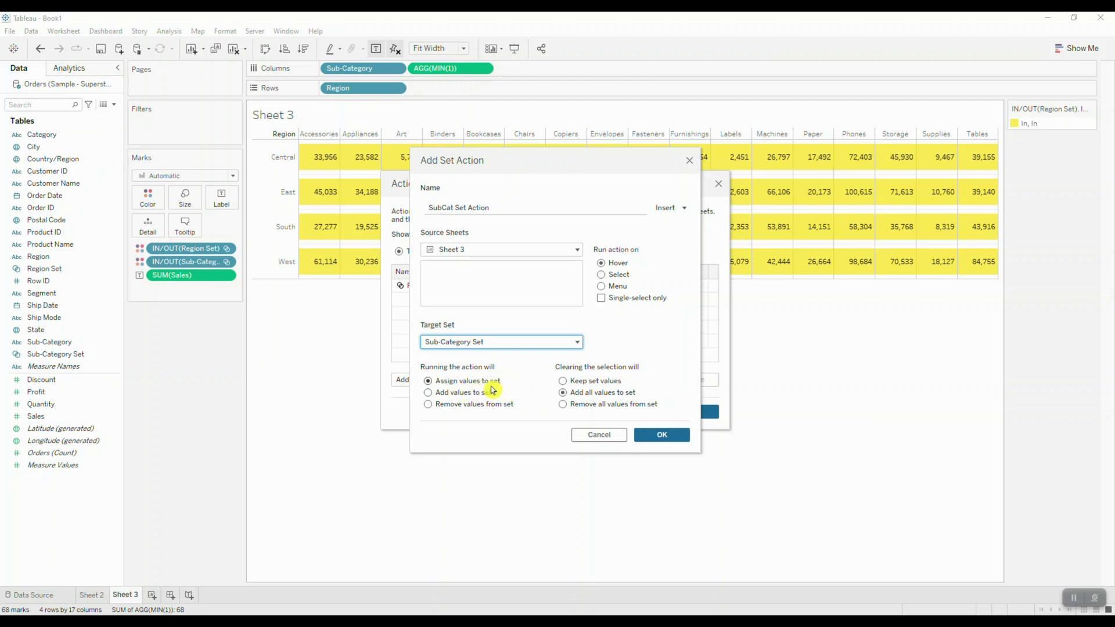
{"action": "left_click", "coordinate": [563, 381]}
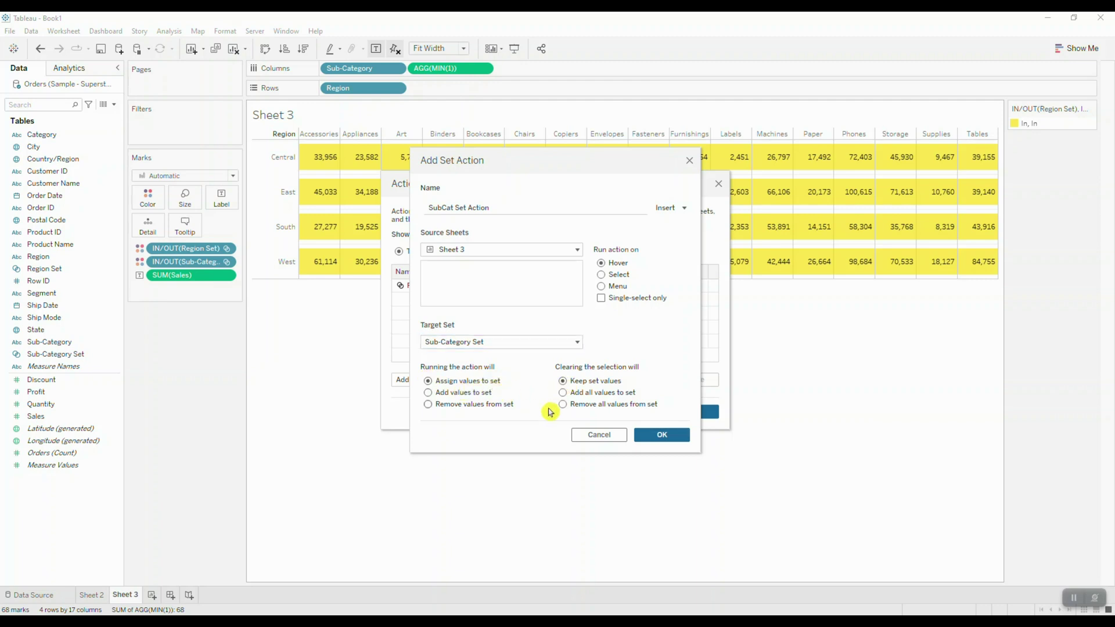
{"action": "left_click", "coordinate": [661, 435]}
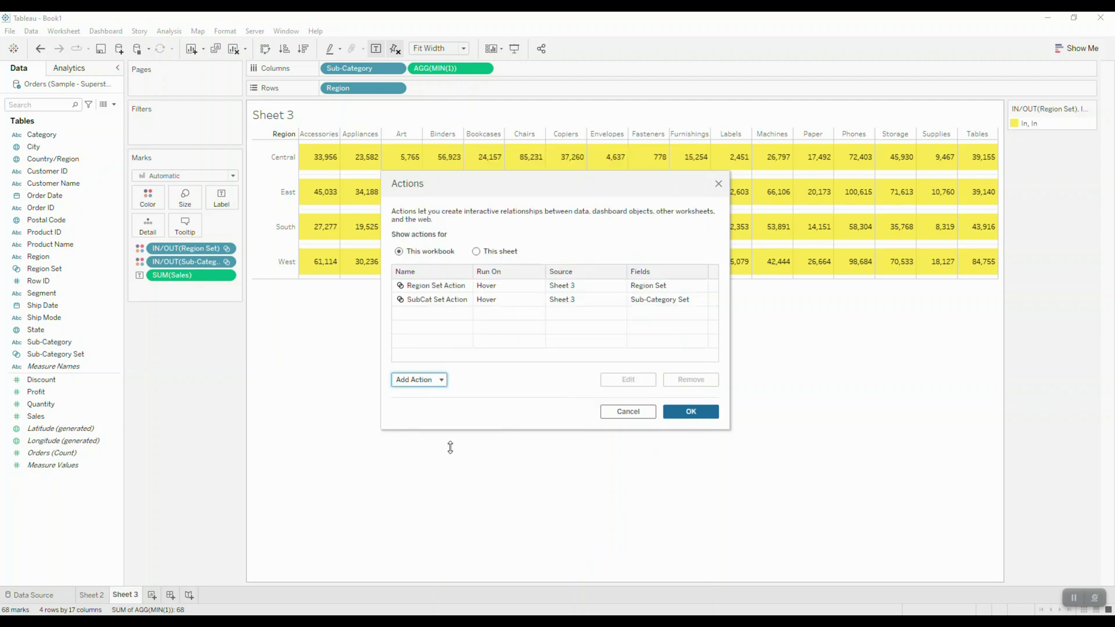
Apply the actions and test on South Accessories, South Appliances, East Appliances, East Tables, West Paper
{"action": "left_click", "coordinate": [689, 413]}
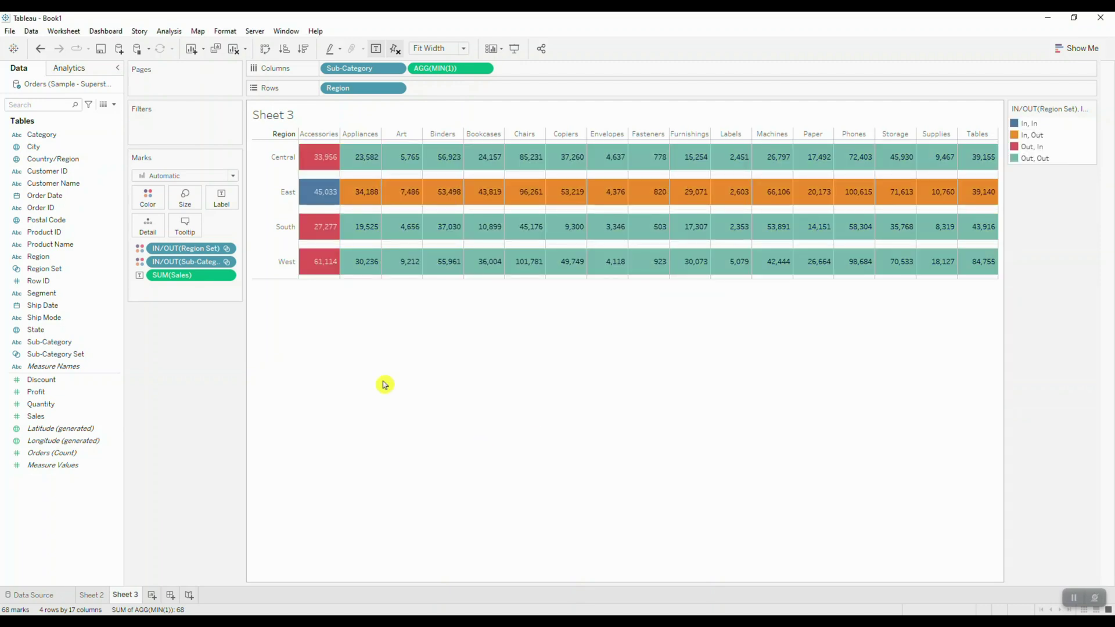
{"action": "left_click", "coordinate": [331, 229]}
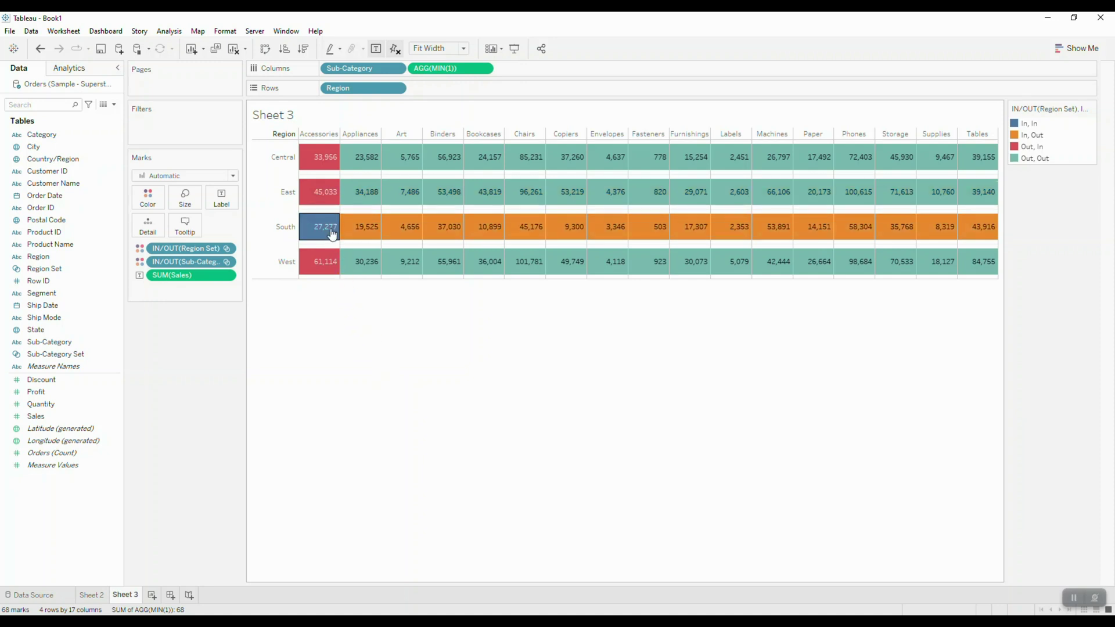
{"action": "left_click", "coordinate": [368, 228]}
{"action": "left_click", "coordinate": [368, 194]}
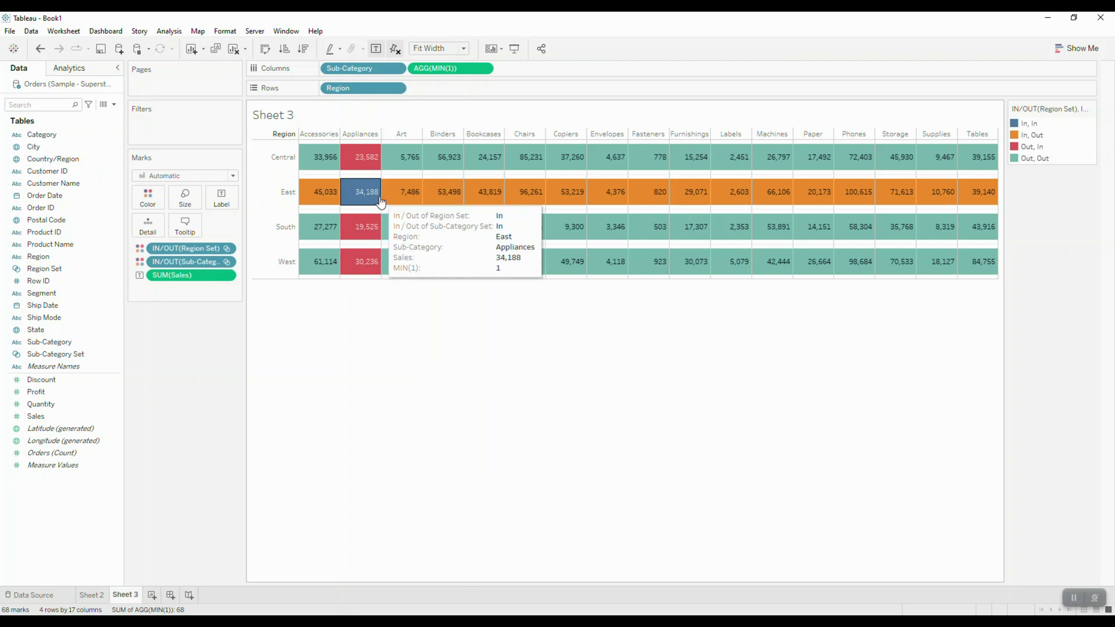
{"action": "left_click", "coordinate": [985, 189]}
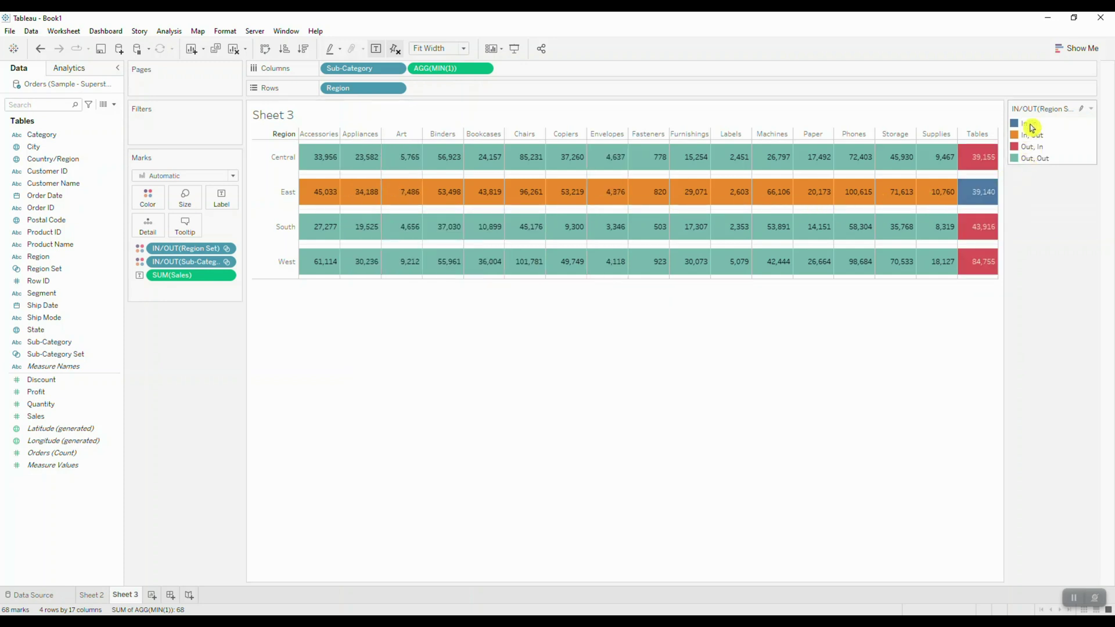
{"action": "left_click", "coordinate": [813, 261]}
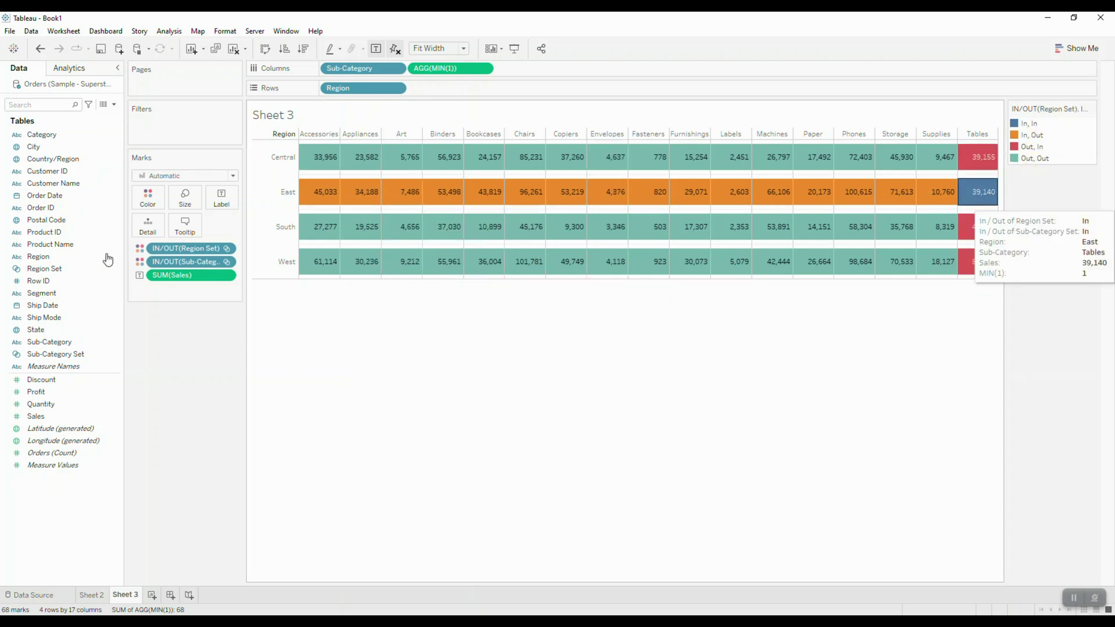
{"action": "left_click", "coordinate": [148, 198]}
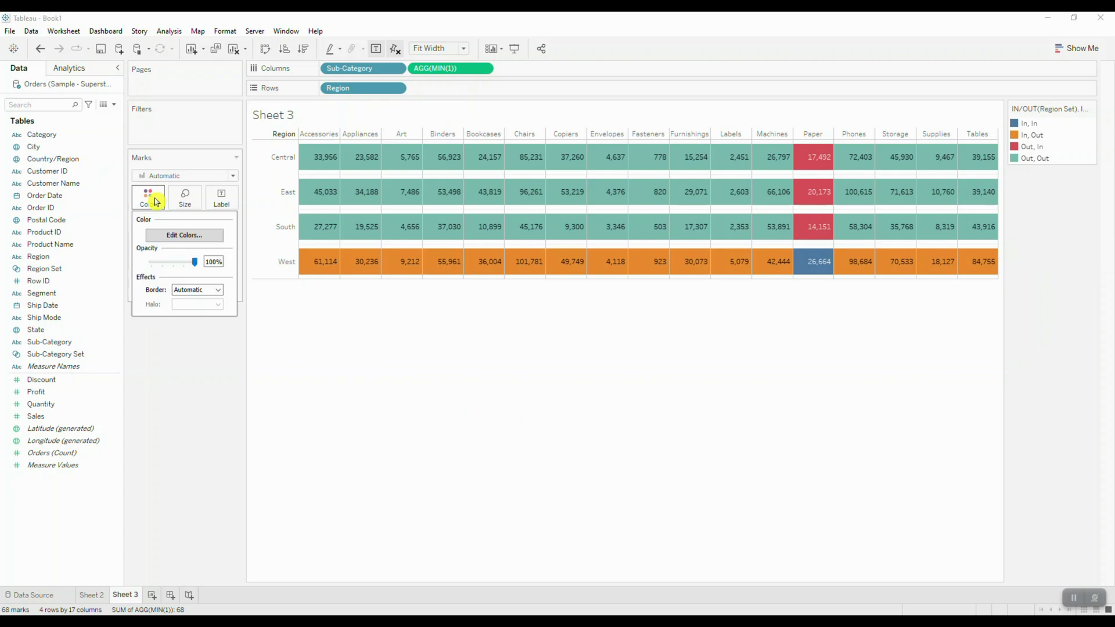
In Edit Colors, set In, In to yellow and Out, Out to grey
{"action": "left_click", "coordinate": [184, 235]}
{"action": "left_click_drag", "start_coordinate": [557, 196], "coordinate": [479, 302]}
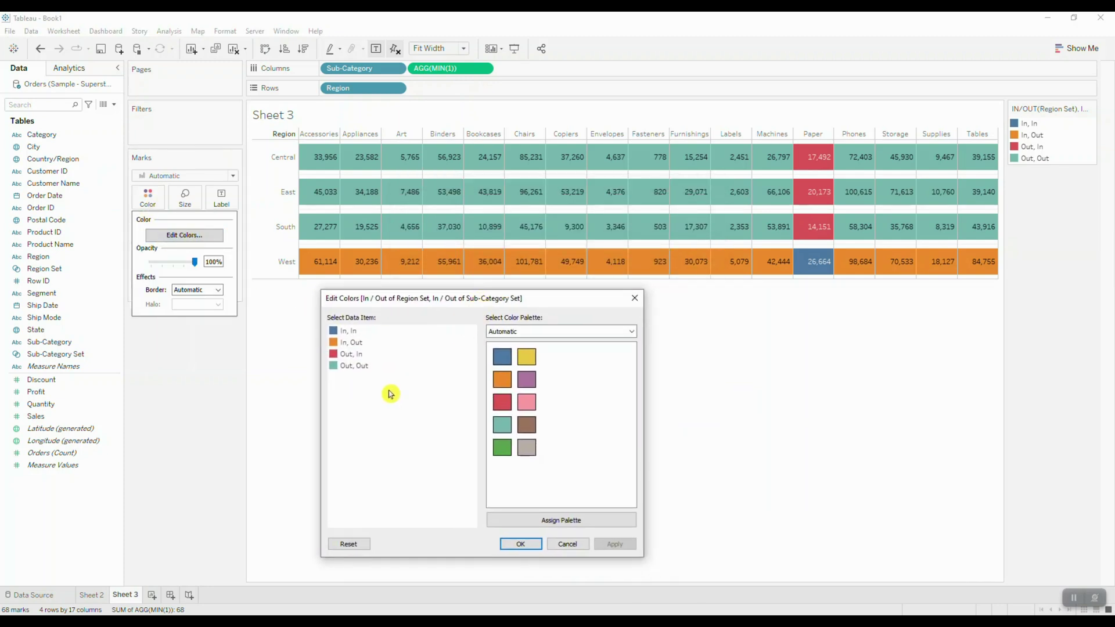
{"action": "double_click", "coordinate": [335, 334]}
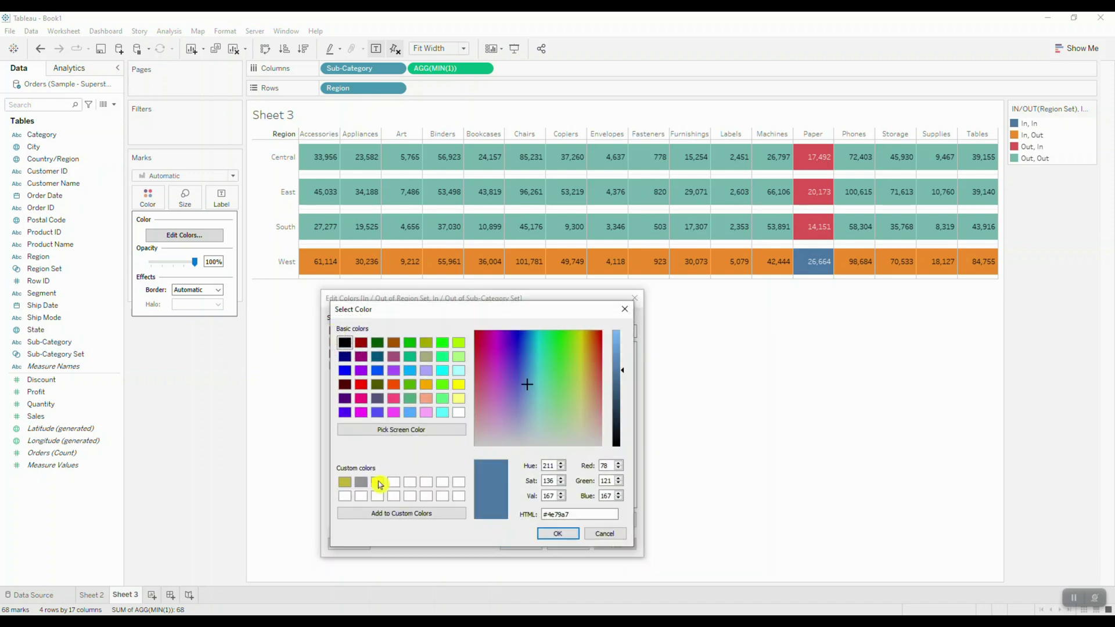
{"action": "left_click", "coordinate": [377, 482]}
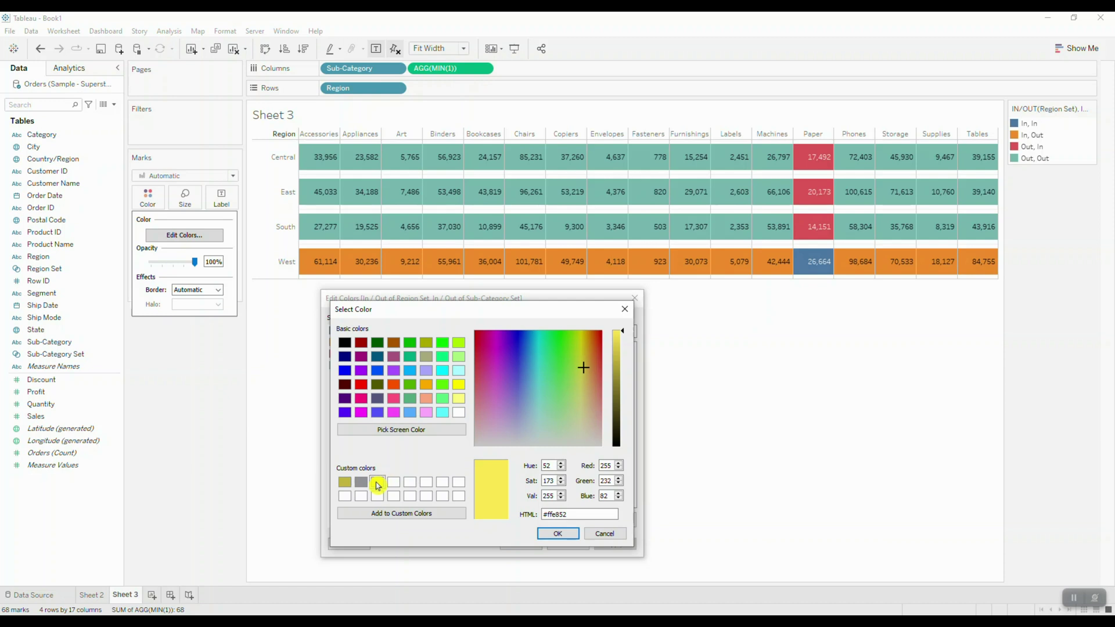
{"action": "left_click", "coordinate": [558, 514]}
{"action": "left_click", "coordinate": [557, 533]}
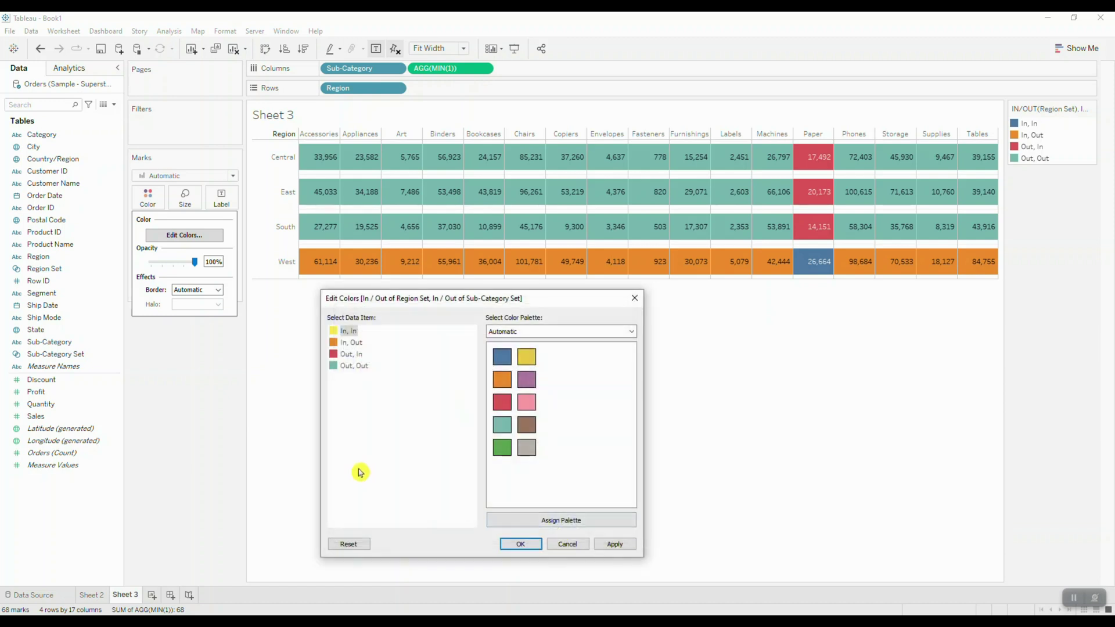
{"action": "double_click", "coordinate": [335, 367]}
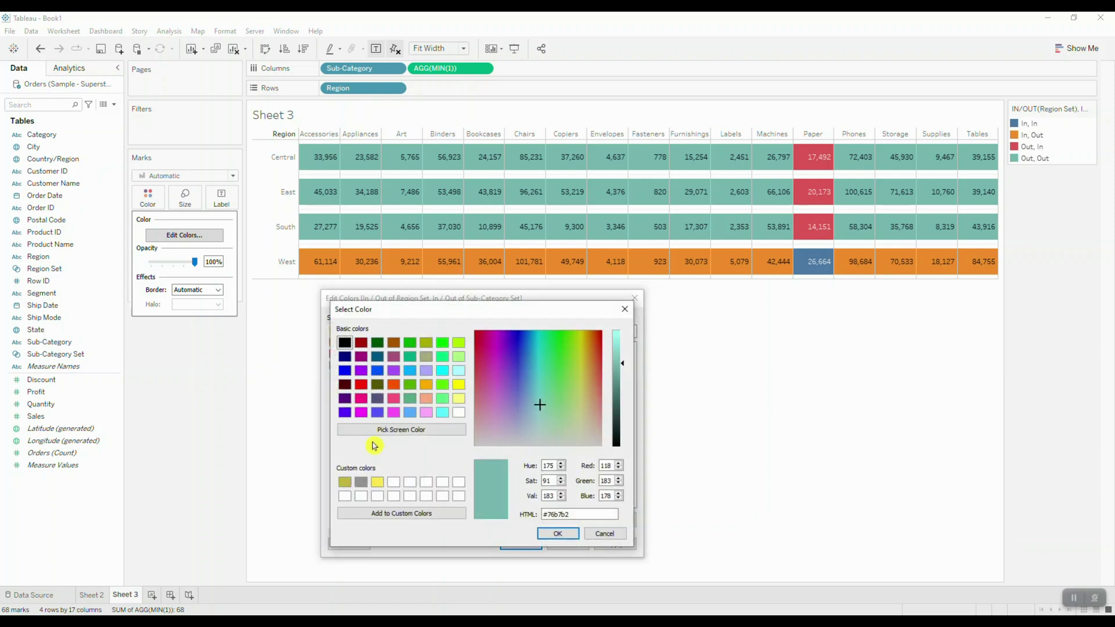
{"action": "left_click", "coordinate": [361, 481]}
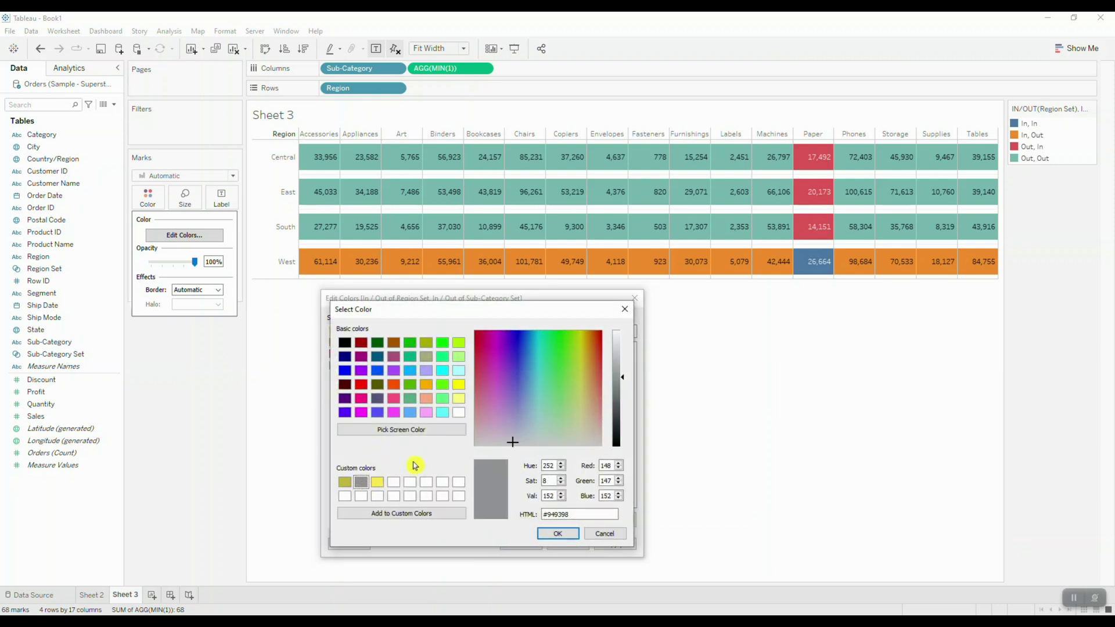
{"action": "left_click", "coordinate": [558, 533]}
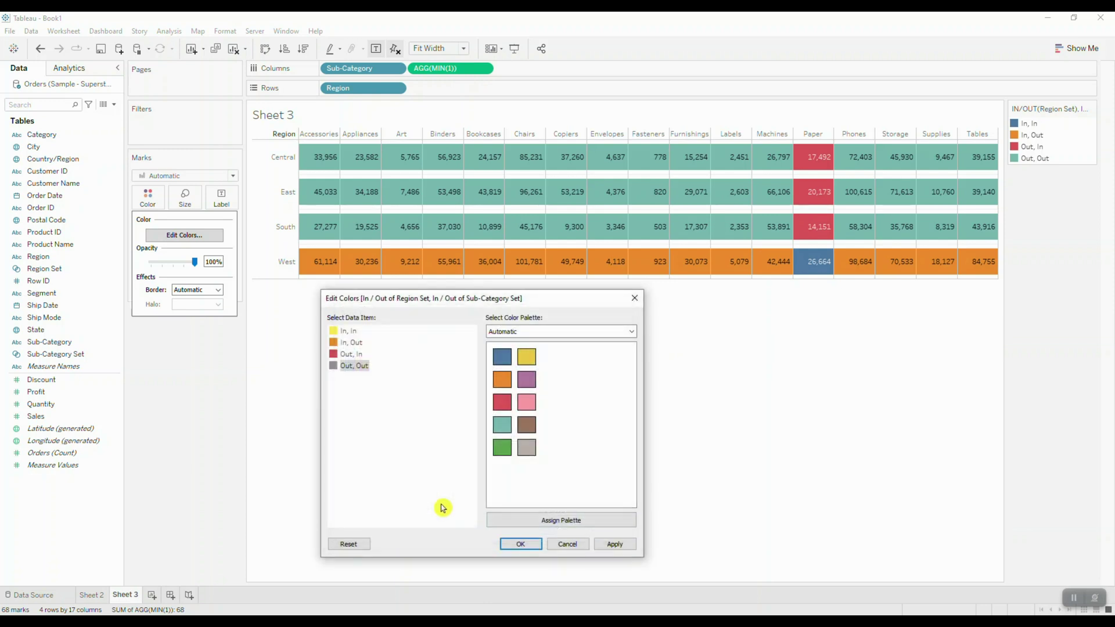
Set both In, Out and Out, In to olive
{"action": "double_click", "coordinate": [335, 346]}
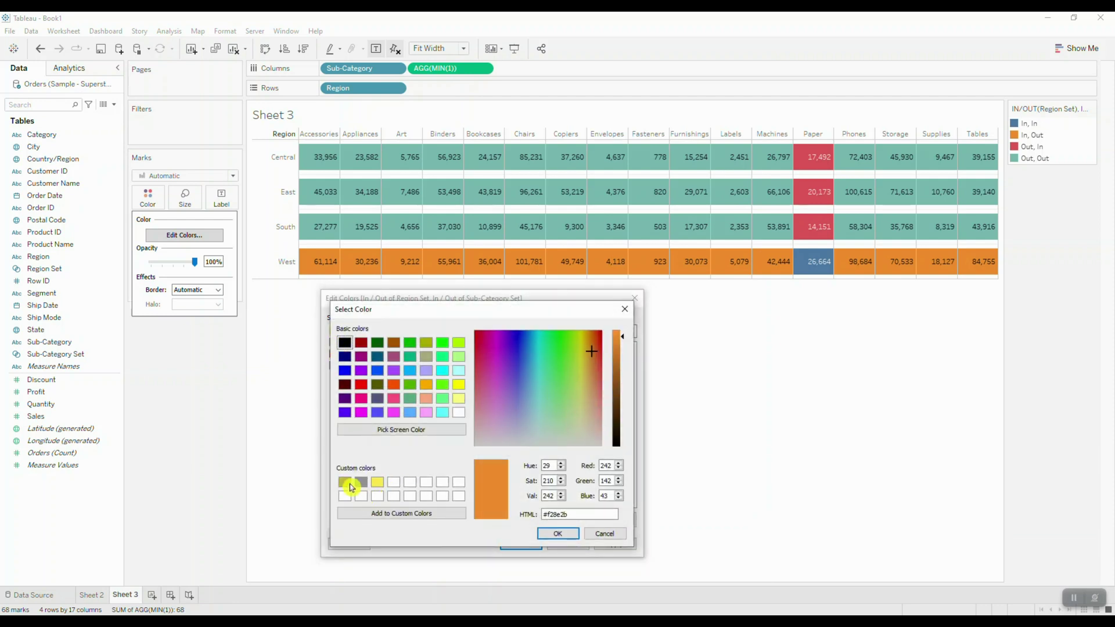
{"action": "left_click", "coordinate": [347, 484]}
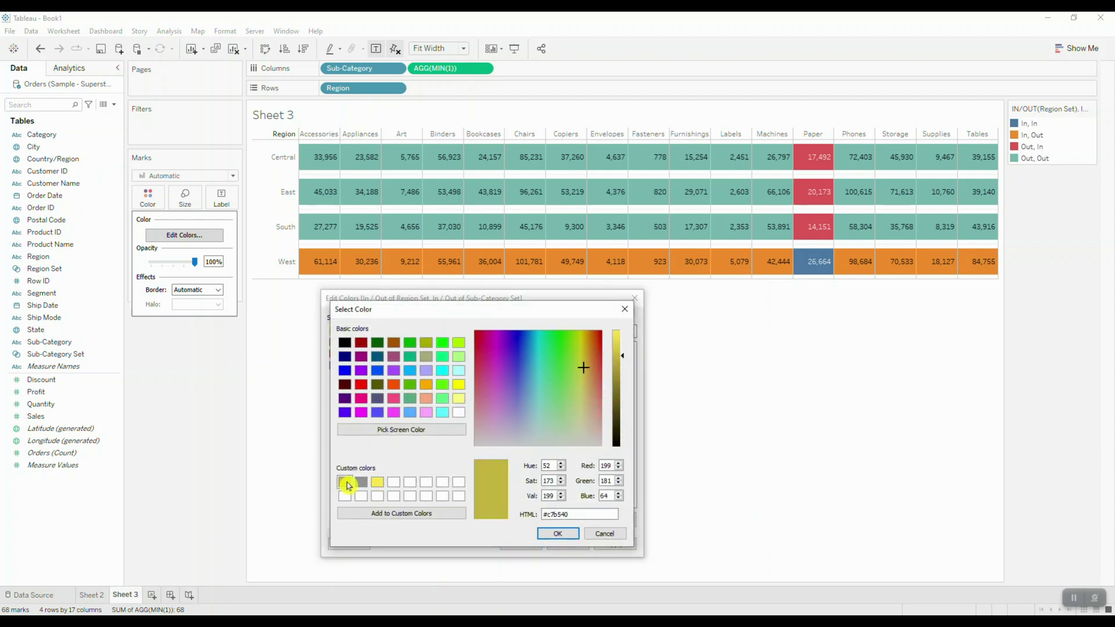
{"action": "left_click", "coordinate": [557, 534]}
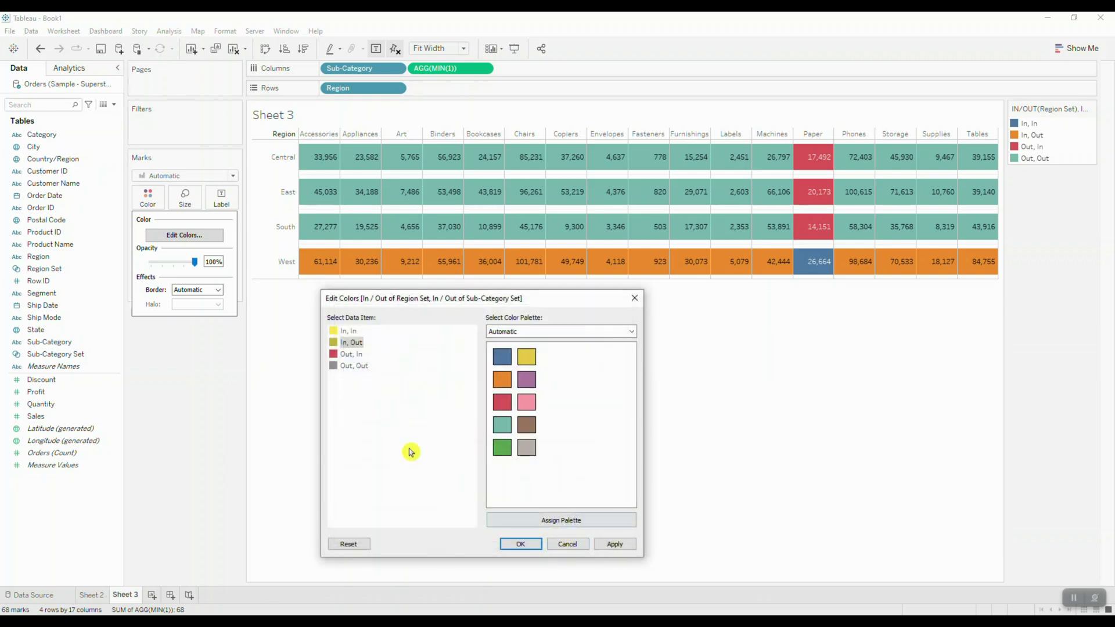
{"action": "double_click", "coordinate": [335, 358]}
{"action": "left_click", "coordinate": [347, 483]}
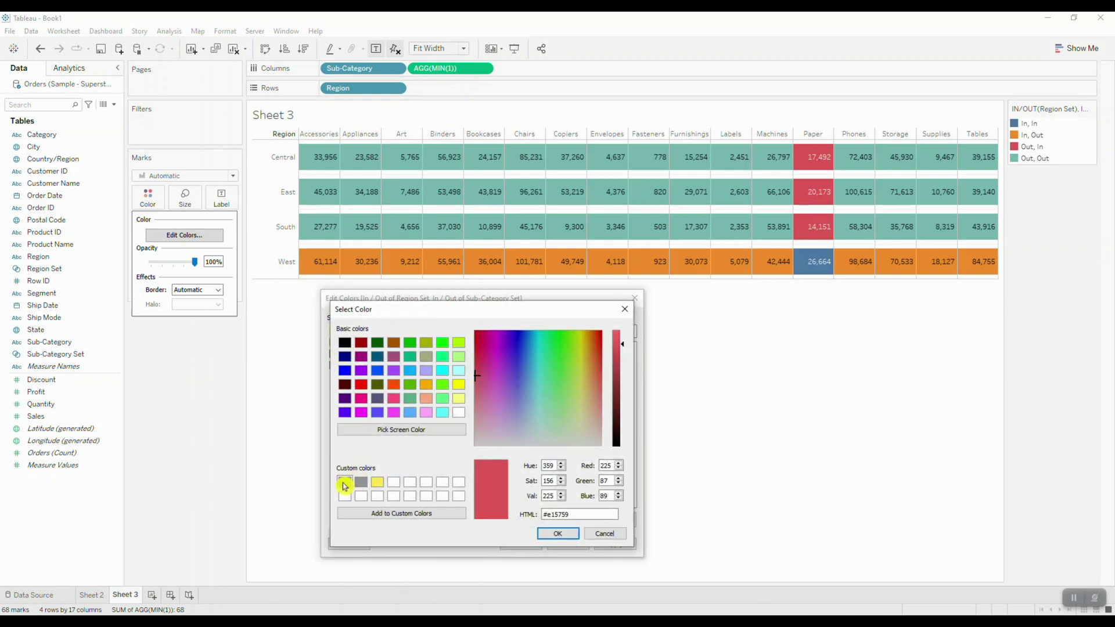
{"action": "left_click", "coordinate": [557, 534]}
Apply the yellow, olive and grey set colours to the table
{"action": "left_click", "coordinate": [527, 539]}
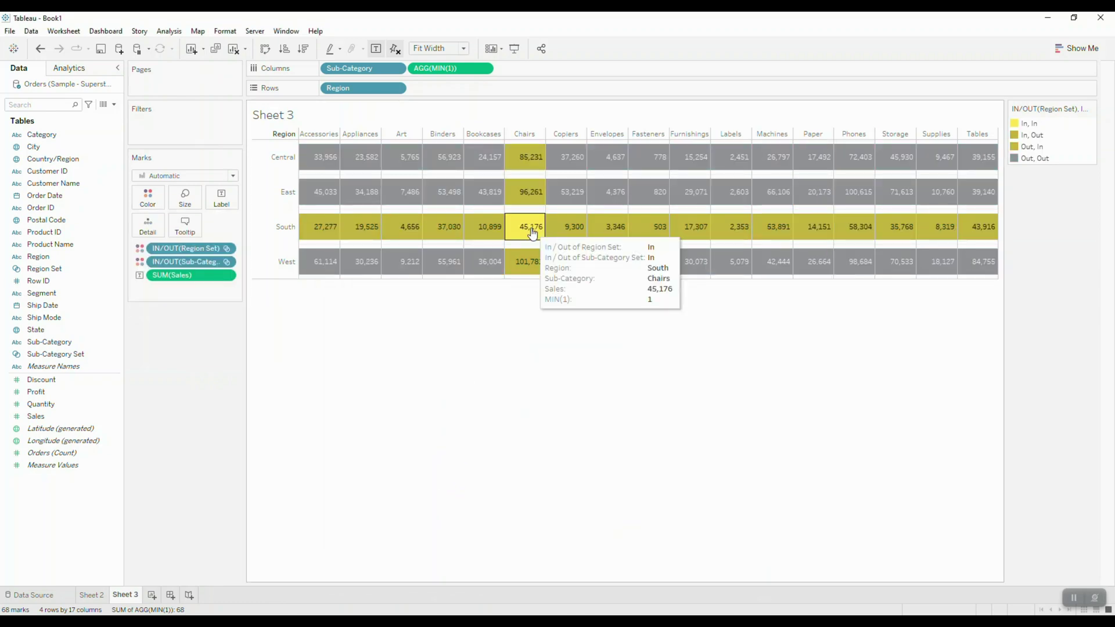